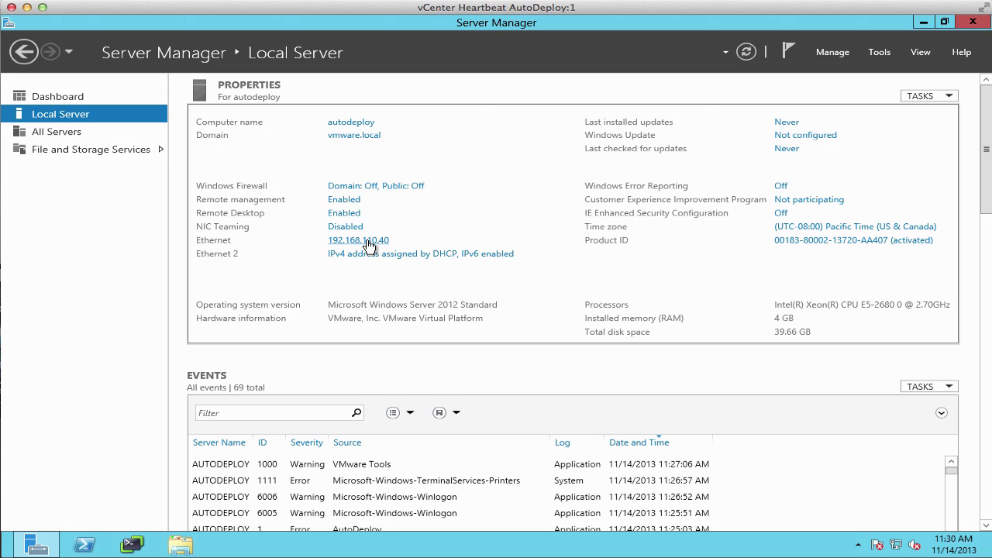
# From the Local Server properties, open the network adapters (Ethernet 192.168.110.40, Ethernet 2 on DHCP).
pyautogui.click(369, 246)
# Rename the Ethernet adapters to Public and Channel.
pyautogui.click(266, 169)
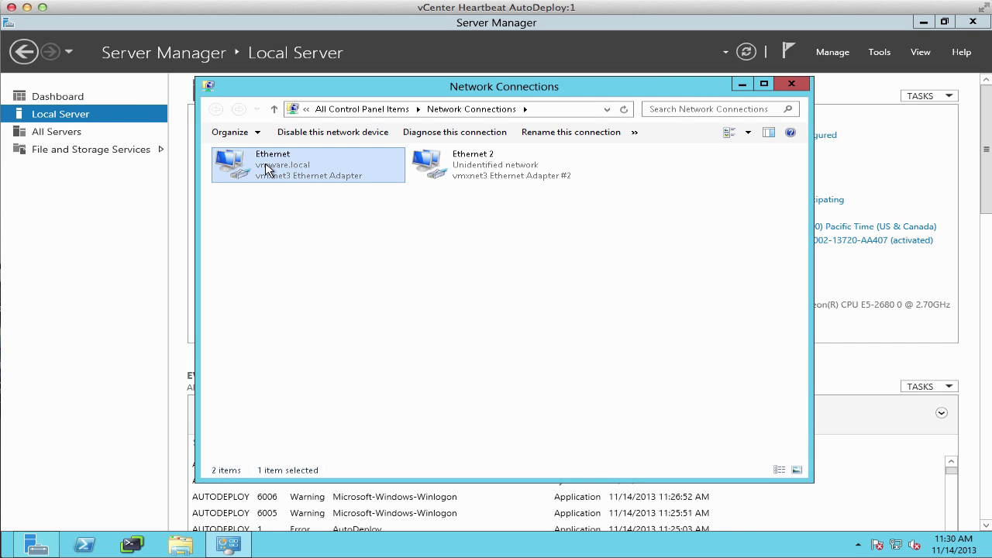
pyautogui.rightClick(266, 169)
pyautogui.click(304, 273)
pyautogui.write('Public')
pyautogui.press('Tab')
pyautogui.write('Channel')
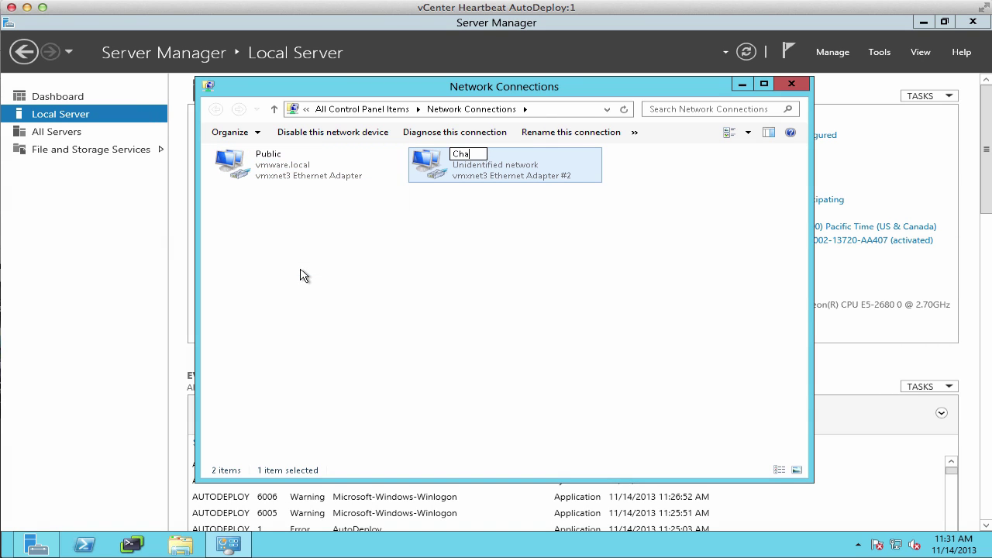
pyautogui.press('Return')
# Add the extra IP address 192.168.110.41 to the Public adapter's advanced IPv4 settings.
pyautogui.click(255, 169)
pyautogui.rightClick(255, 168)
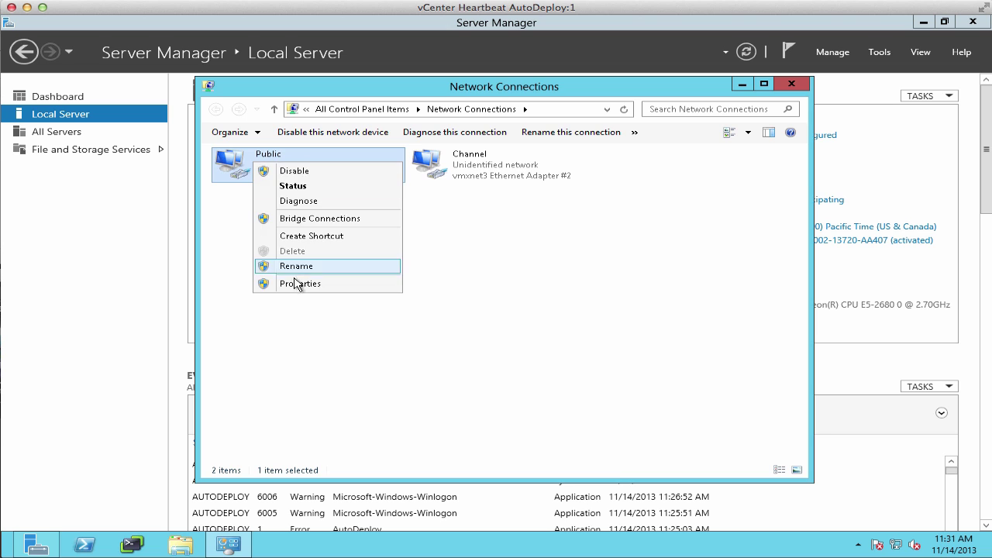
pyautogui.click(300, 284)
pyautogui.click(397, 334)
pyautogui.click(438, 355)
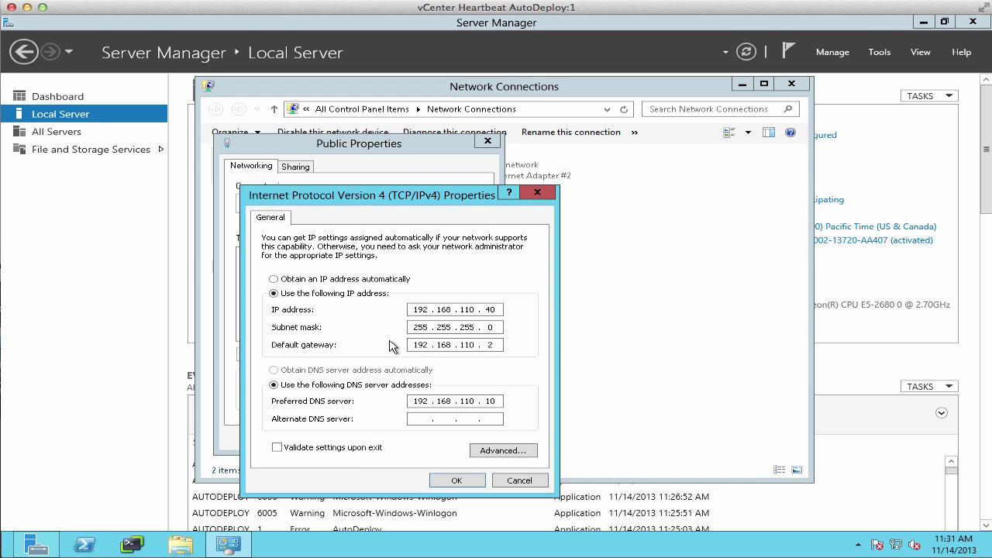
pyautogui.click(510, 453)
pyautogui.click(383, 315)
pyautogui.write('192.168.110.')
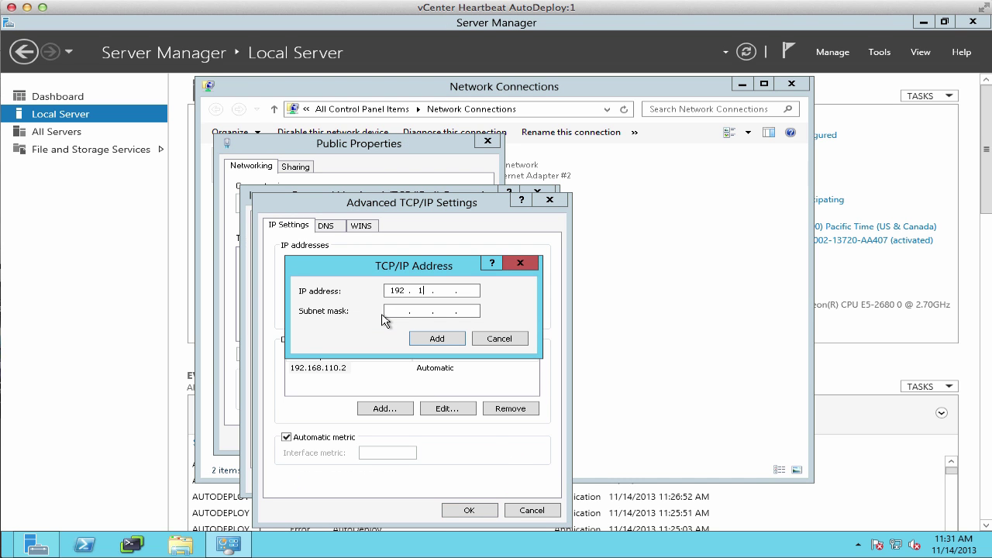
pyautogui.write('41')
pyautogui.click(389, 312)
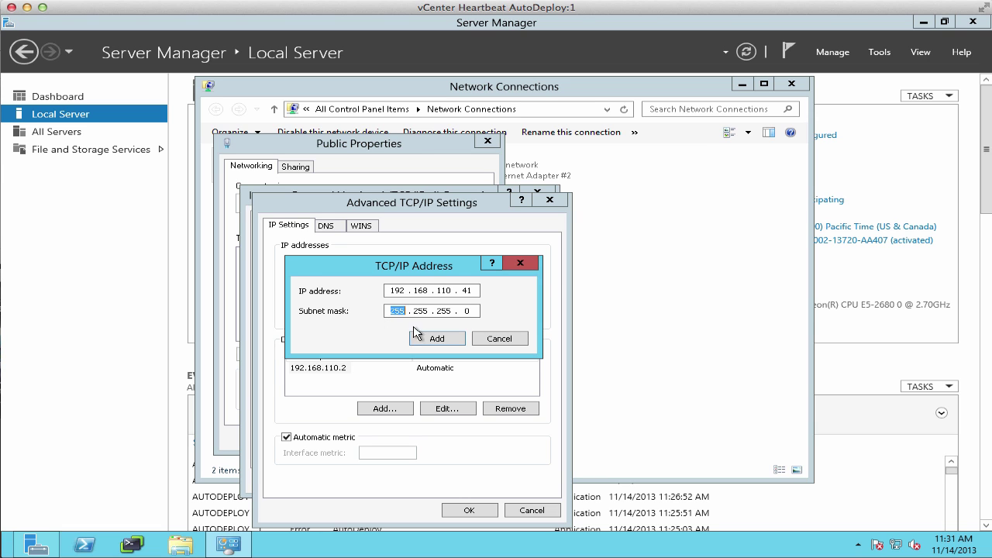
pyautogui.click(442, 341)
# Turn off DNS registration and disable NetBIOS over TCP/IP on Public, confirming all dialogs.
pyautogui.click(319, 227)
pyautogui.click(309, 469)
pyautogui.click(361, 227)
pyautogui.click(314, 457)
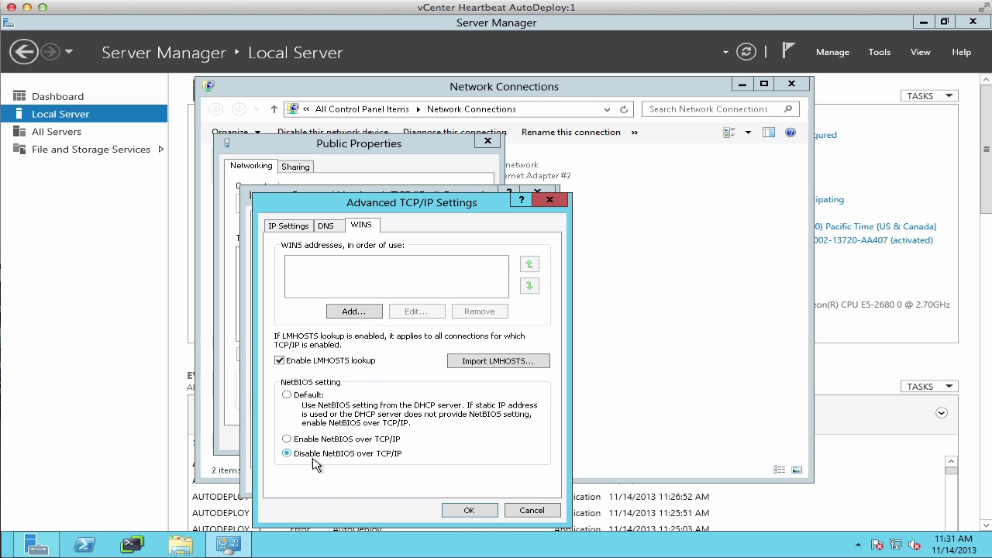
pyautogui.click(481, 513)
pyautogui.click(453, 481)
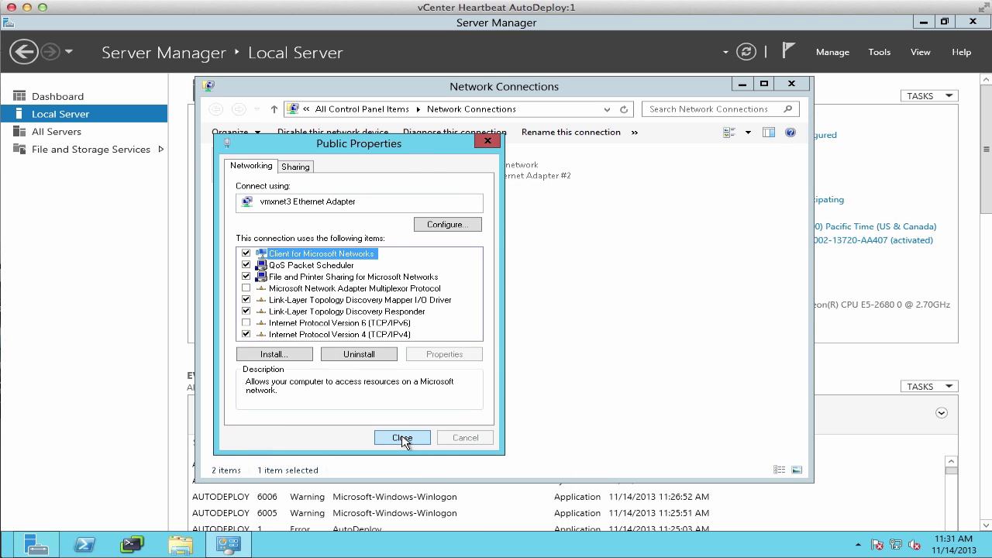
pyautogui.click(402, 438)
pyautogui.click(480, 166)
pyautogui.rightClick(481, 165)
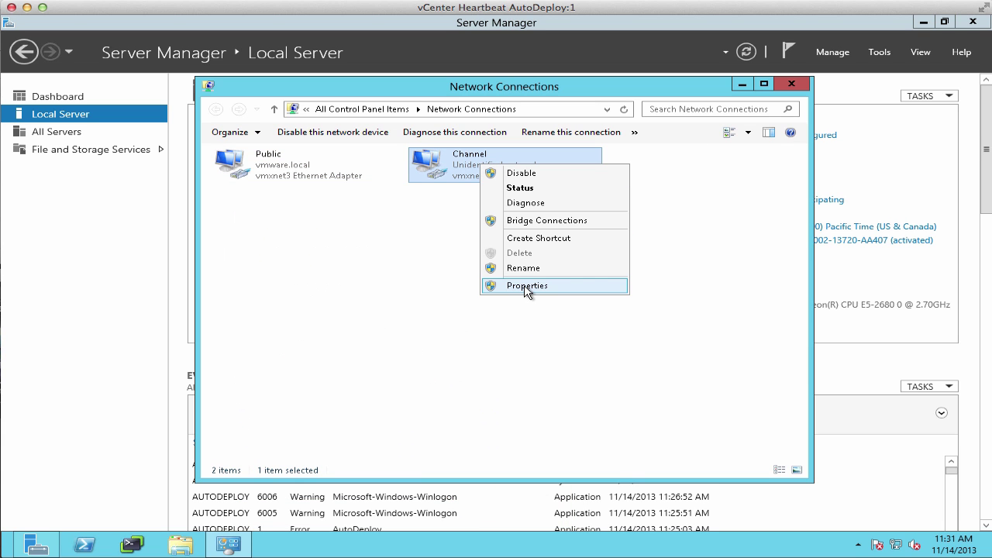
# Disable IPv6 on Channel and give it static IPv4 192.168.10.41 with mask 255.255.255.0.
pyautogui.click(527, 286)
pyautogui.click(246, 322)
pyautogui.click(386, 334)
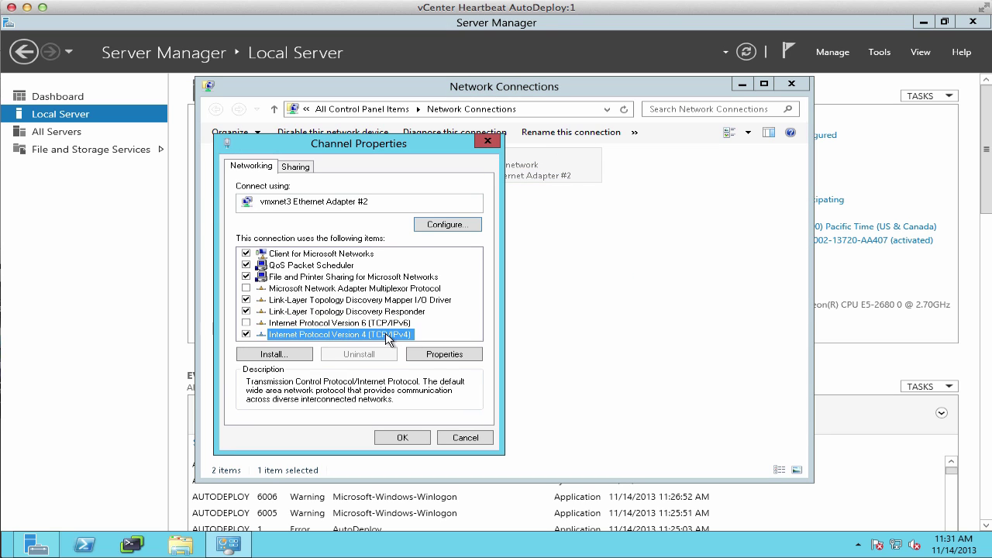
pyautogui.click(453, 356)
pyautogui.click(372, 301)
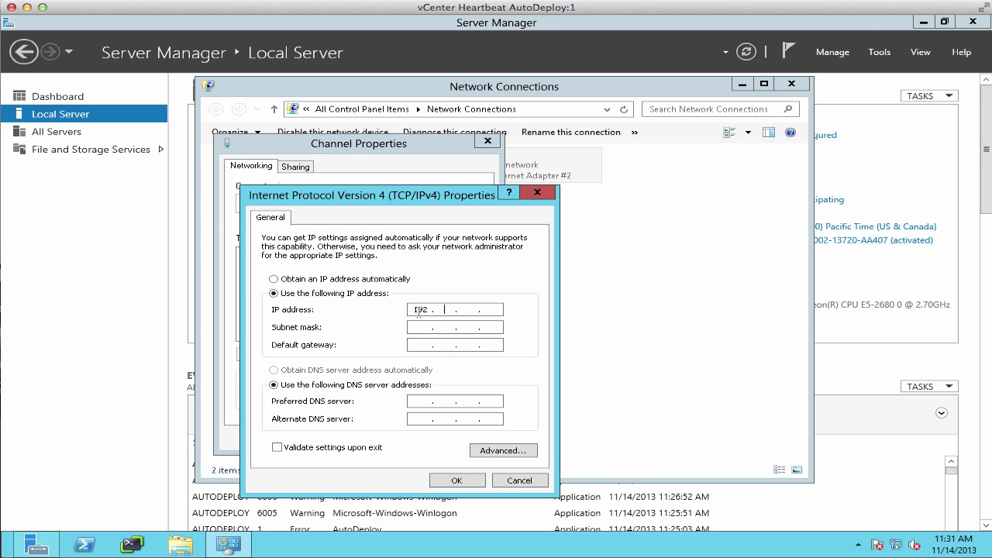
pyautogui.write('192.168.10.41')
pyautogui.press('Tab')
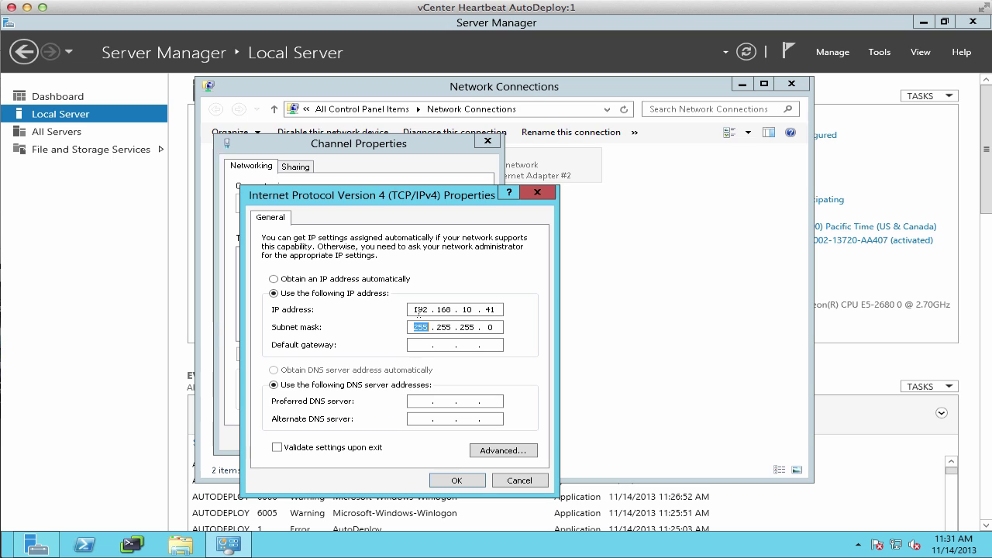
# Turn off DNS registration and disable NetBIOS on Channel, then confirm and close its properties.
pyautogui.click(500, 451)
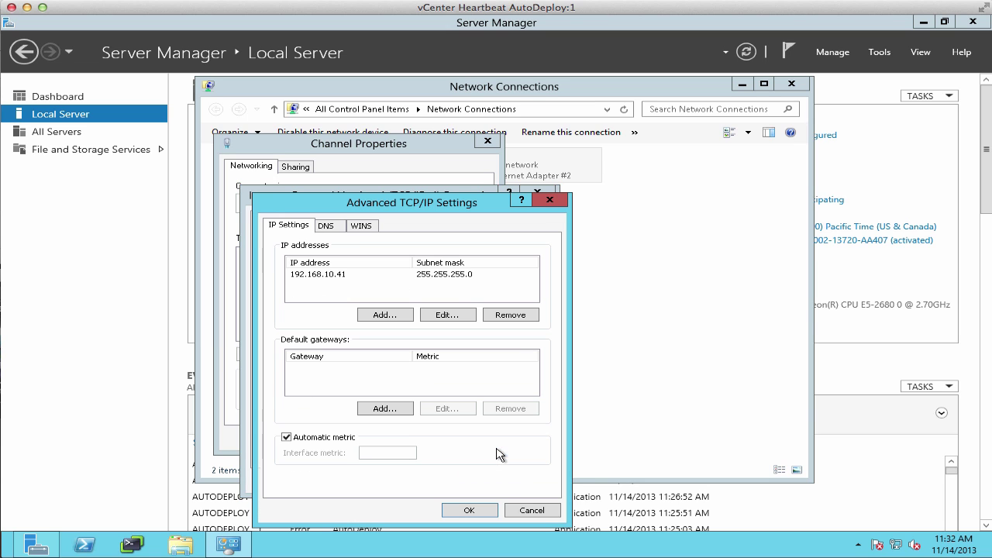
pyautogui.click(325, 227)
pyautogui.click(309, 470)
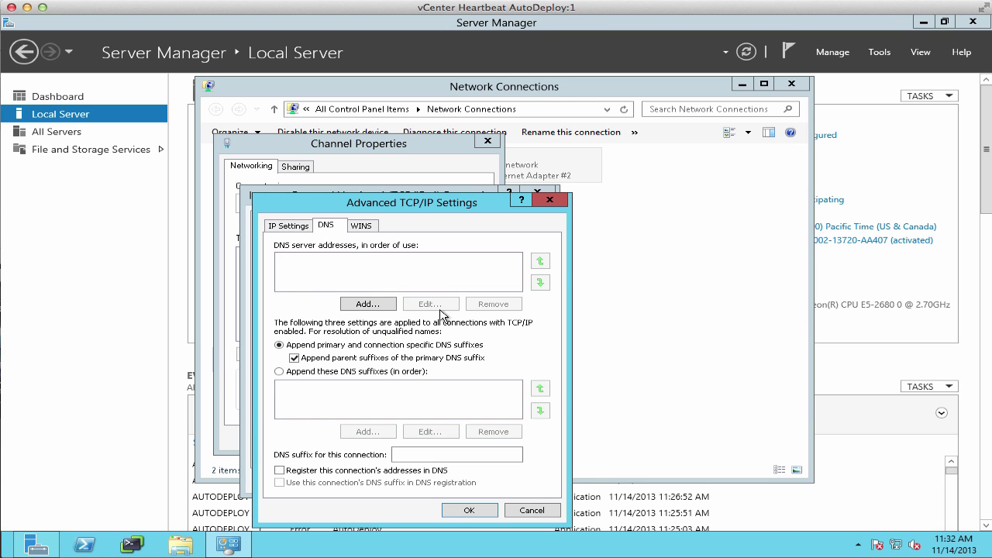
pyautogui.click(363, 227)
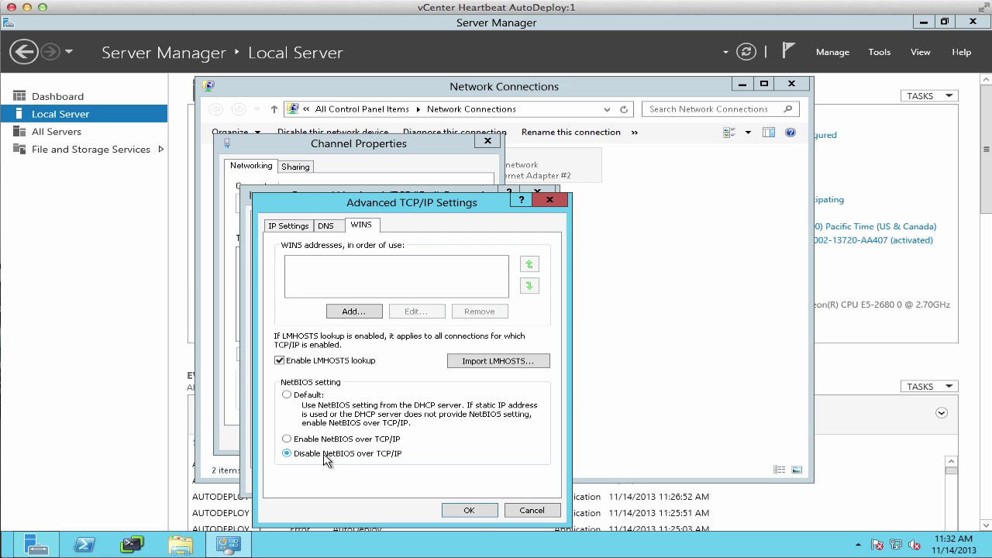
pyautogui.click(473, 510)
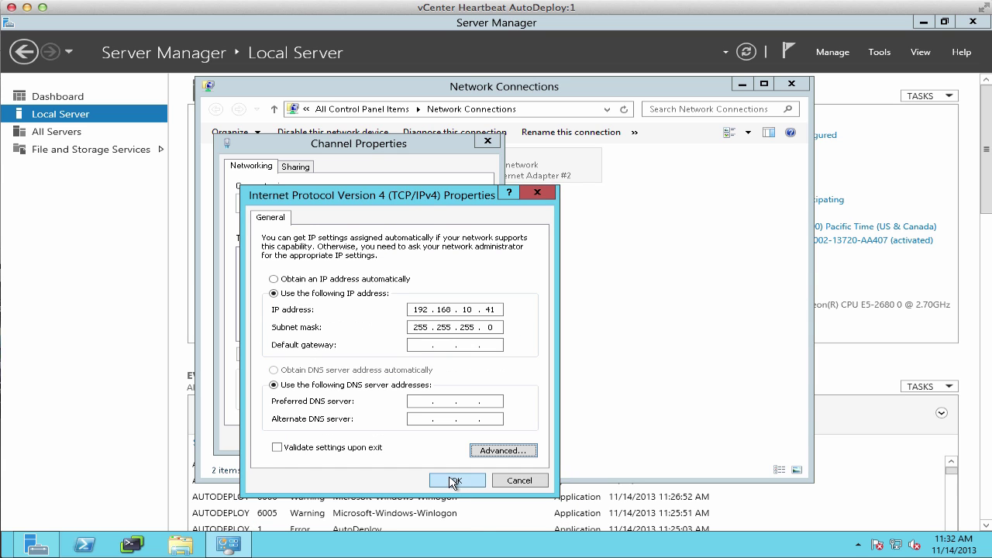
pyautogui.click(455, 481)
pyautogui.click(404, 438)
# Close Server Manager and browse to the vg_cifs01.vol_cifs01.HeartBeat folder on \\192.168.110.60.
pyautogui.click(975, 23)
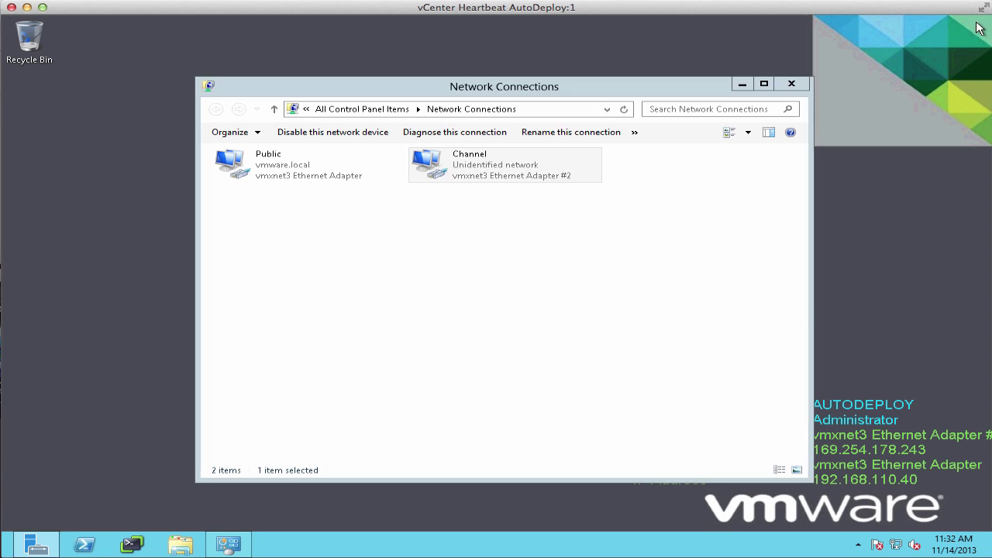
pyautogui.click(546, 108)
pyautogui.write('\\\\')
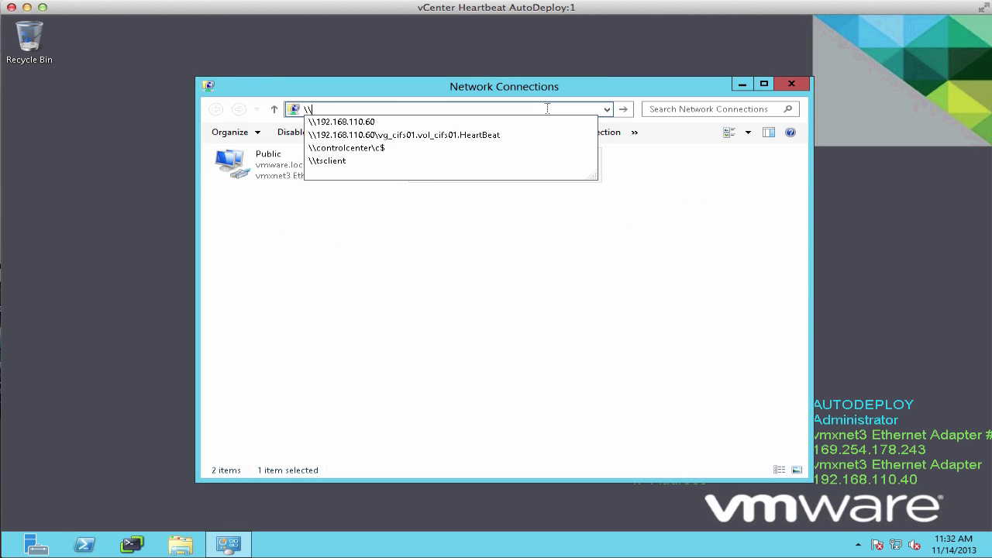
pyautogui.write('192.168.110.60')
pyautogui.press('Return')
pyautogui.doubleClick(388, 194)
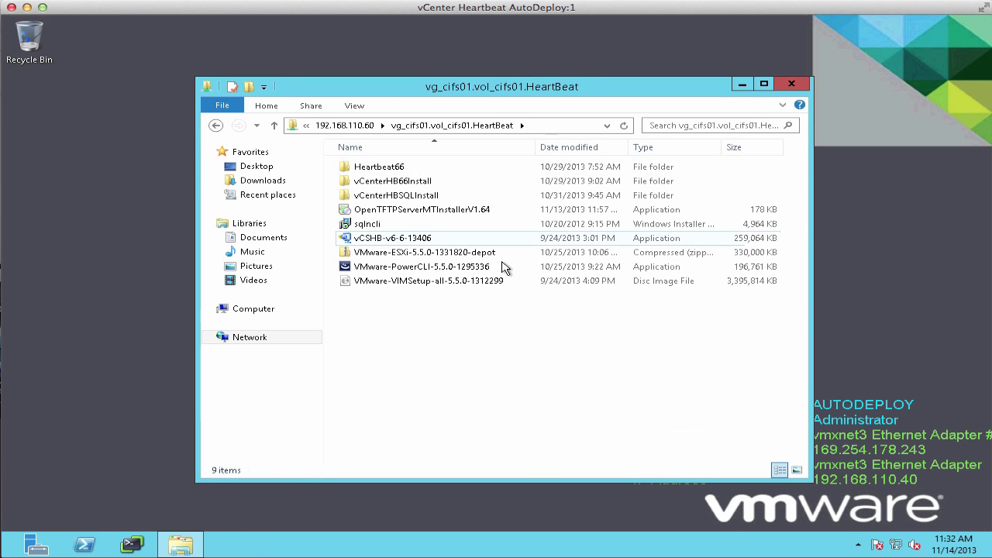
# Create a new folder named HBAutoDeploy on the HeartBeat share.
pyautogui.rightClick(424, 342)
pyautogui.moveTo(540, 464)
pyautogui.click(657, 371)
pyautogui.write('HBAutoDeploy')
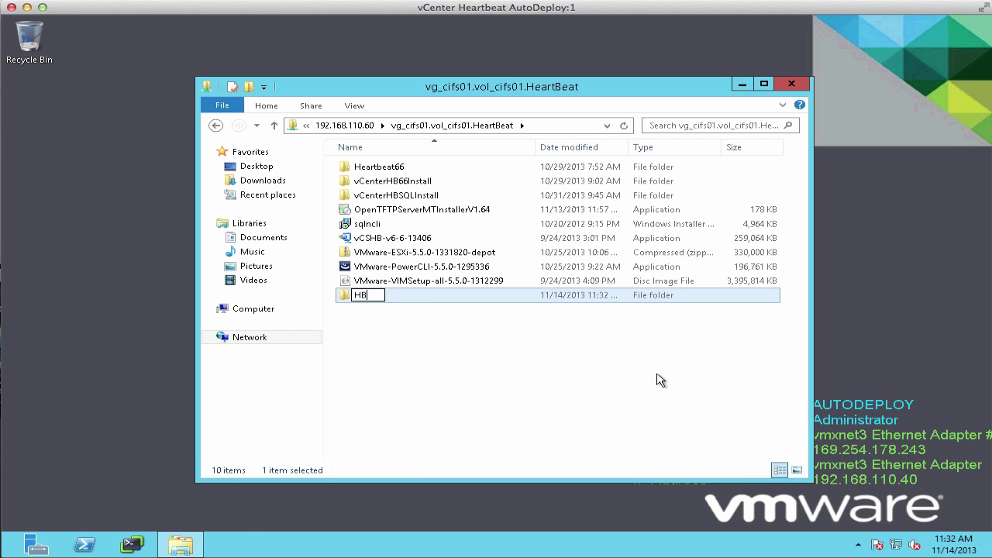
pyautogui.press('Return')
# Copy the HBAutoDeploy folder's network path and go to the local Downloads folder.
pyautogui.doubleClick(375, 183)
pyautogui.click(547, 126)
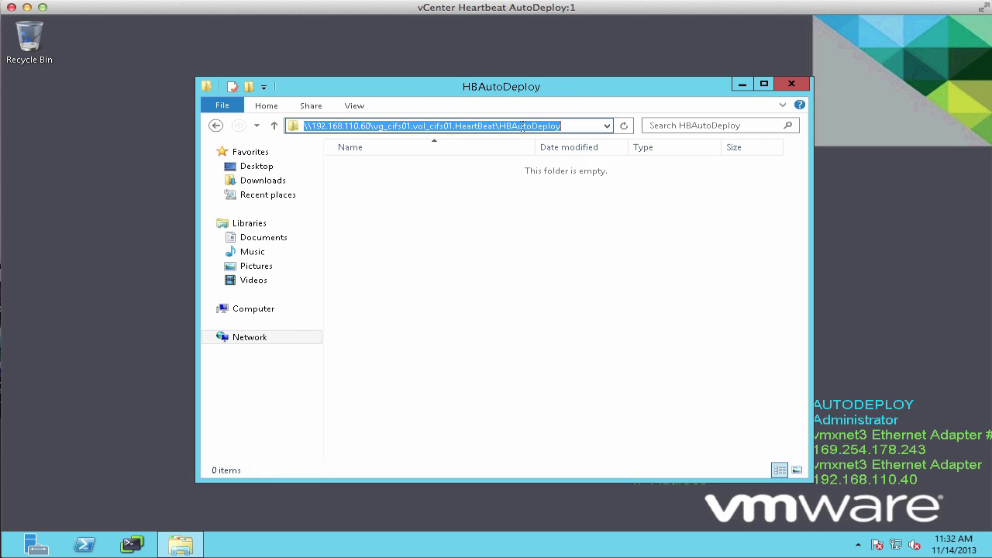
pyautogui.rightClick(521, 126)
pyautogui.click(560, 166)
pyautogui.click(268, 182)
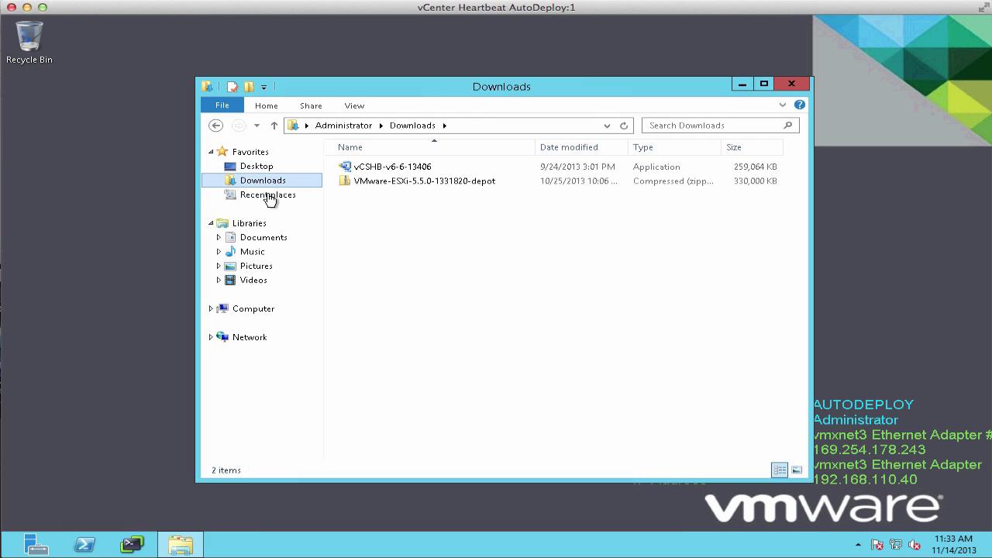
# Launch the vCSHB-v6-6-13406 installer and start the extracted Setup.
pyautogui.doubleClick(409, 170)
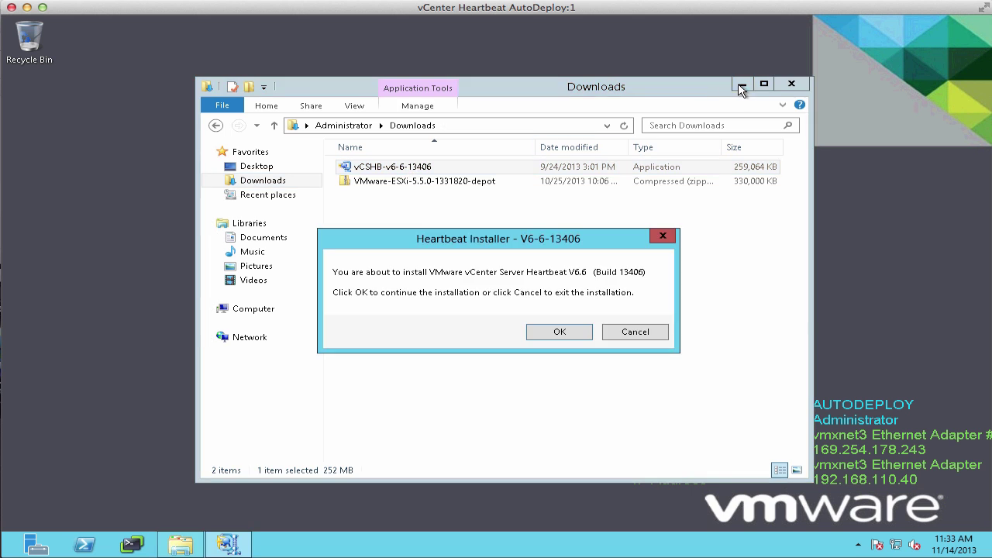
pyautogui.click(742, 84)
pyautogui.click(577, 334)
pyautogui.click(610, 270)
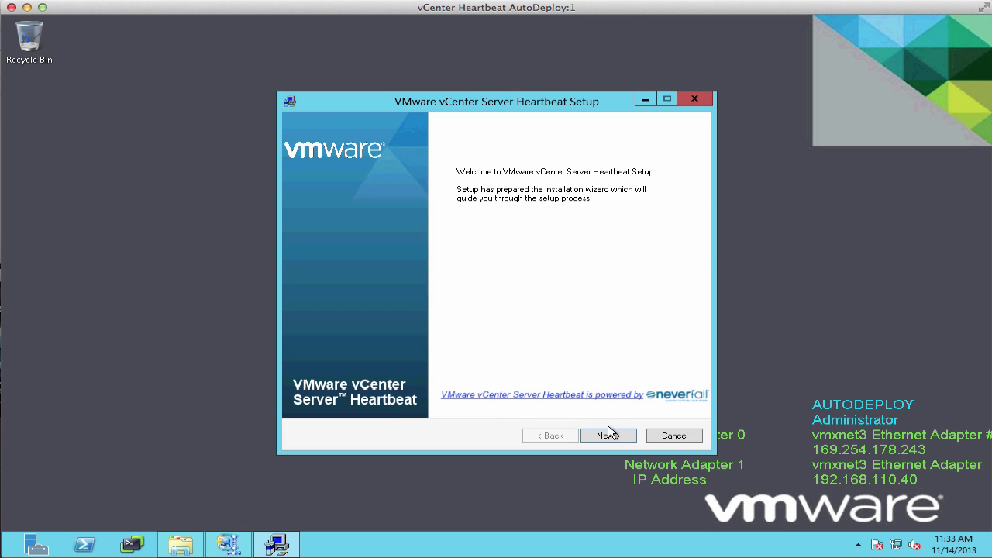
# Choose Install Primary, accept the EULA, LAN High Availability and a virtual secondary node.
pyautogui.click(612, 436)
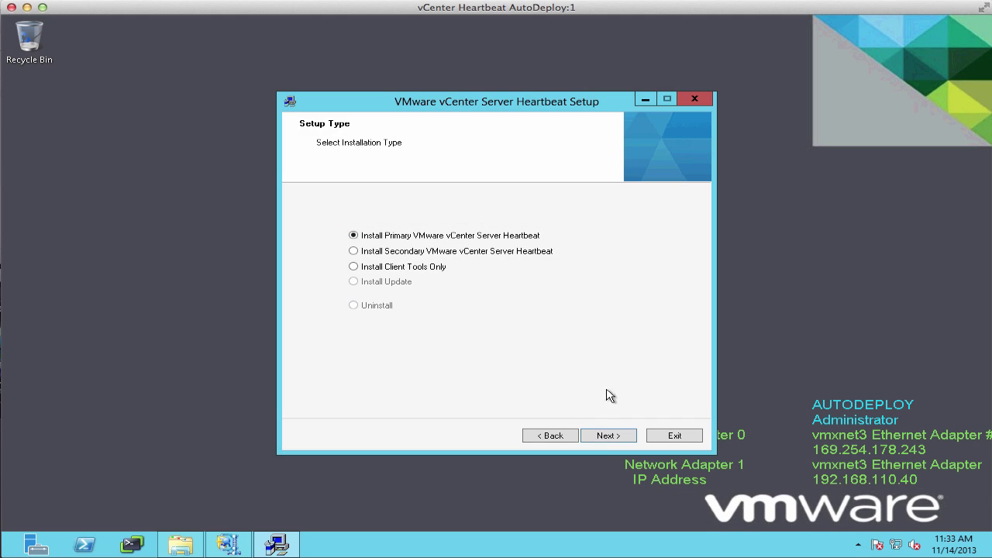
pyautogui.click(606, 436)
pyautogui.click(477, 395)
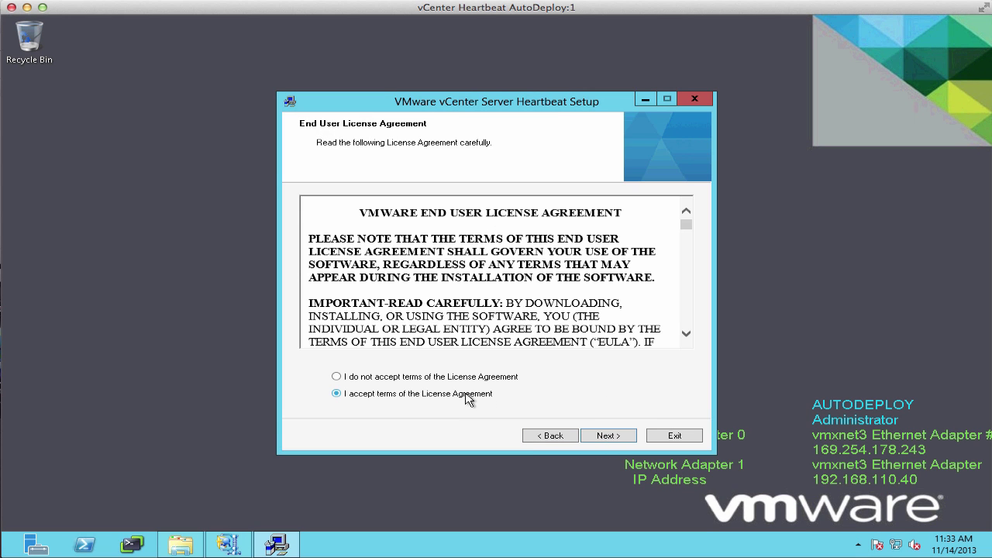
pyautogui.click(611, 436)
pyautogui.click(612, 437)
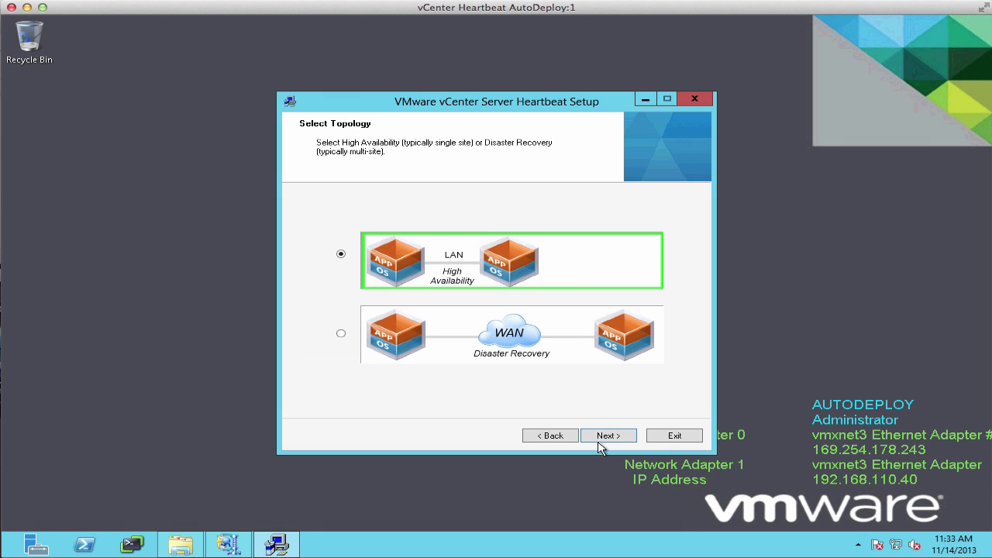
pyautogui.click(605, 439)
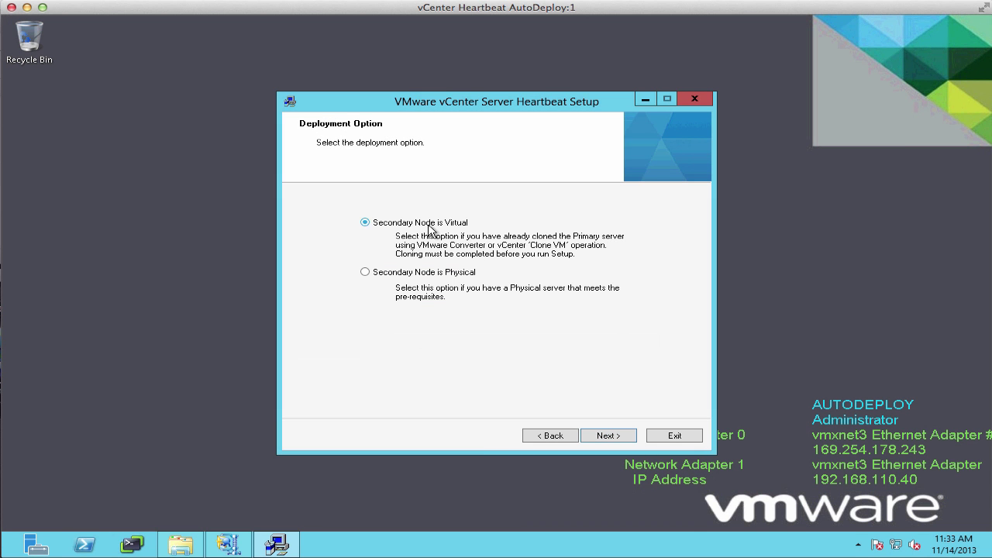
pyautogui.click(607, 437)
# Keep the default destination folder and select the Channel adapter for the VMware Channel.
pyautogui.click(606, 438)
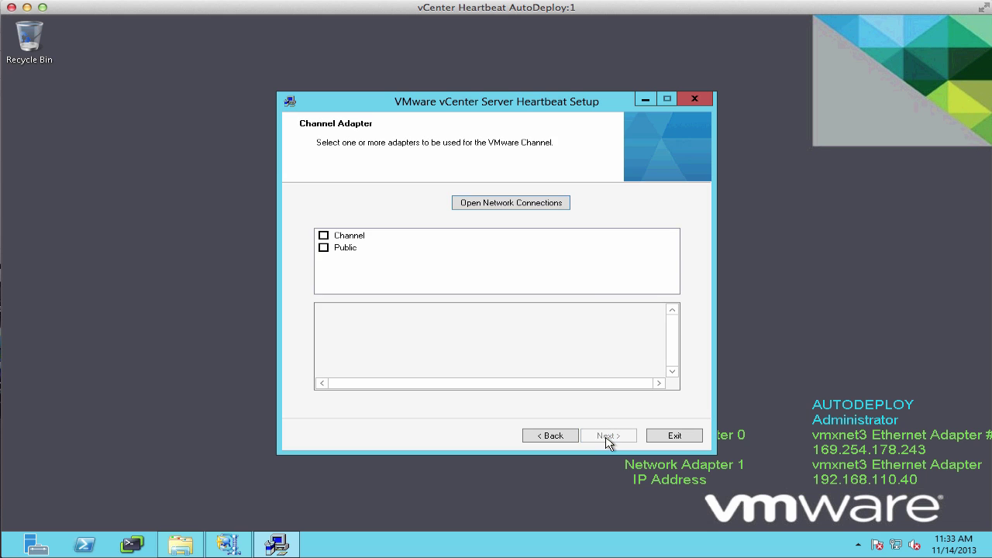
pyautogui.click(324, 235)
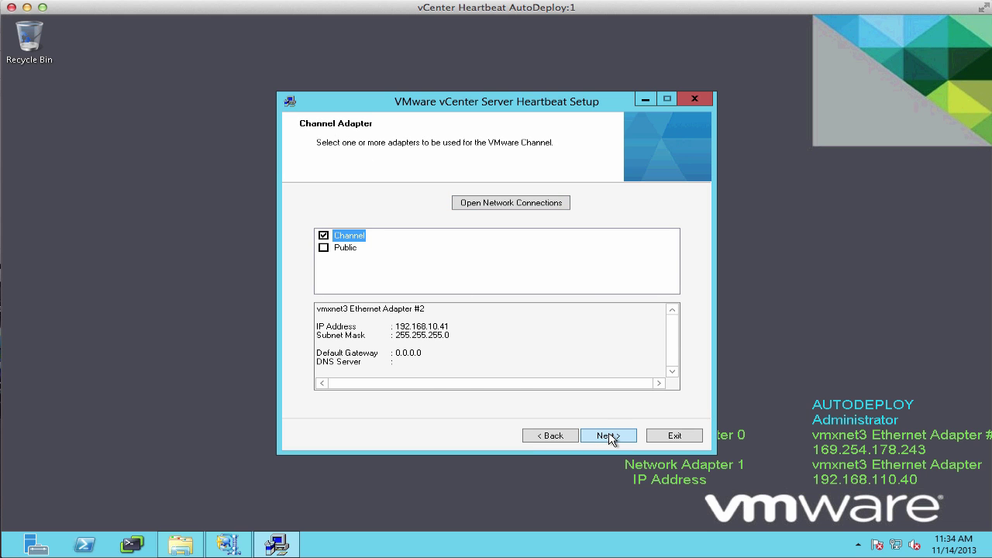
pyautogui.click(608, 434)
# Add a channel link from primary 192.168.10.41 to secondary 192.168.10.42, keeping it despite the warning.
pyautogui.click(337, 276)
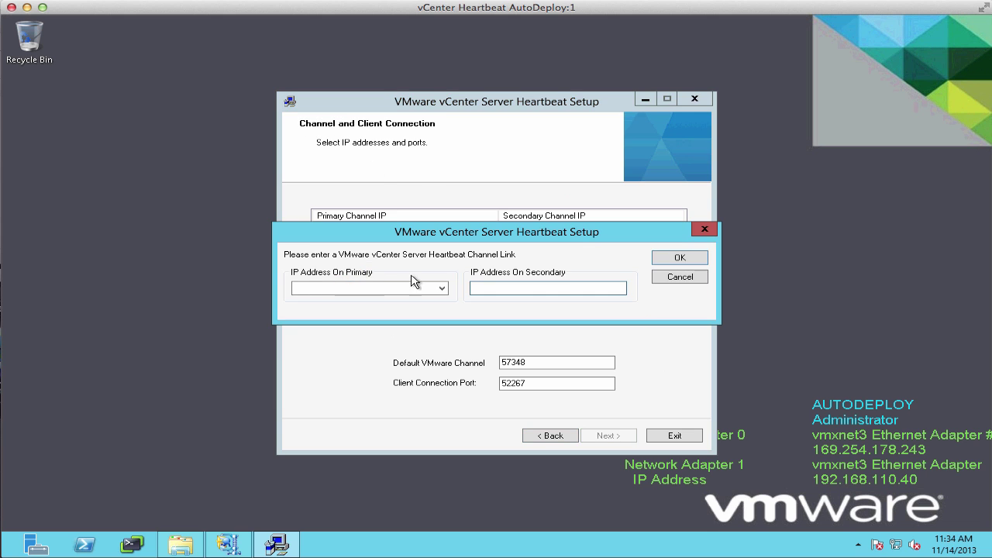
pyautogui.click(442, 288)
pyautogui.click(334, 300)
pyautogui.click(491, 289)
pyautogui.write('192.168.10.42')
pyautogui.click(695, 260)
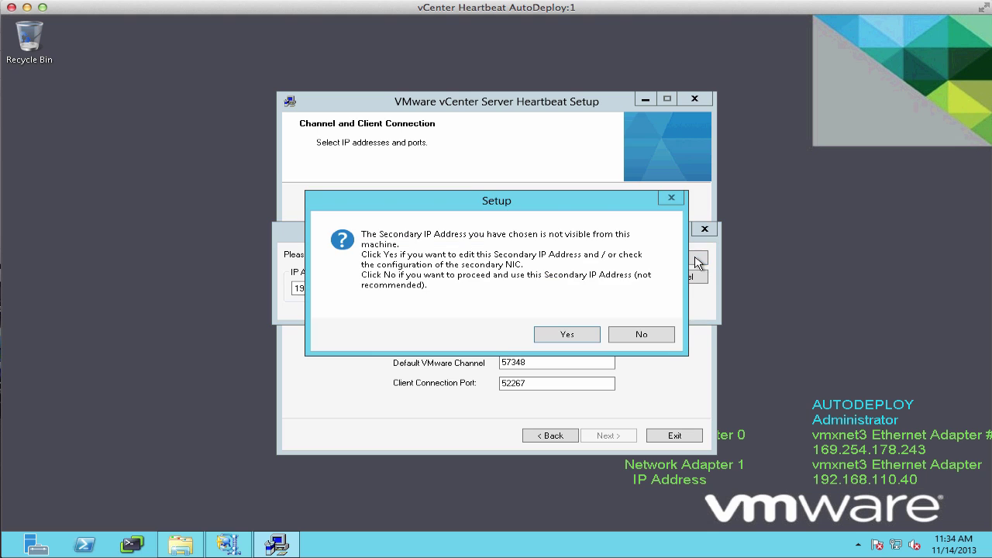
pyautogui.click(641, 335)
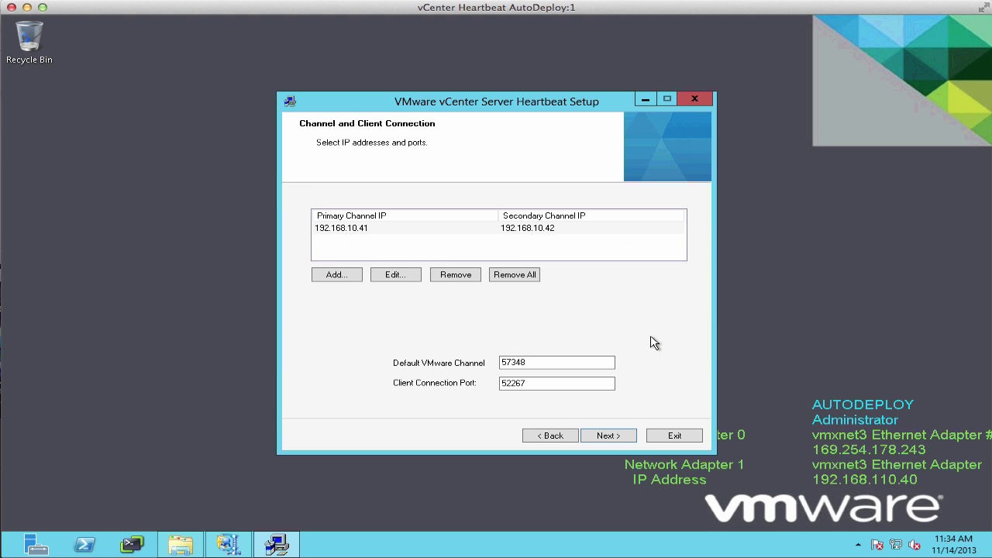
# Mark the Public adapter as public and add public IP 192.168.110.40.
pyautogui.click(626, 438)
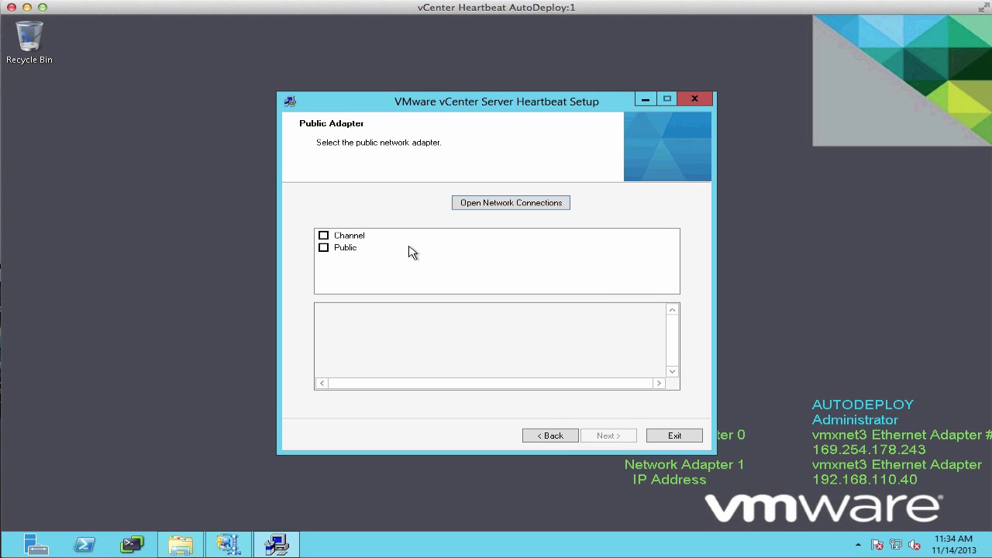
pyautogui.click(323, 246)
pyautogui.click(609, 437)
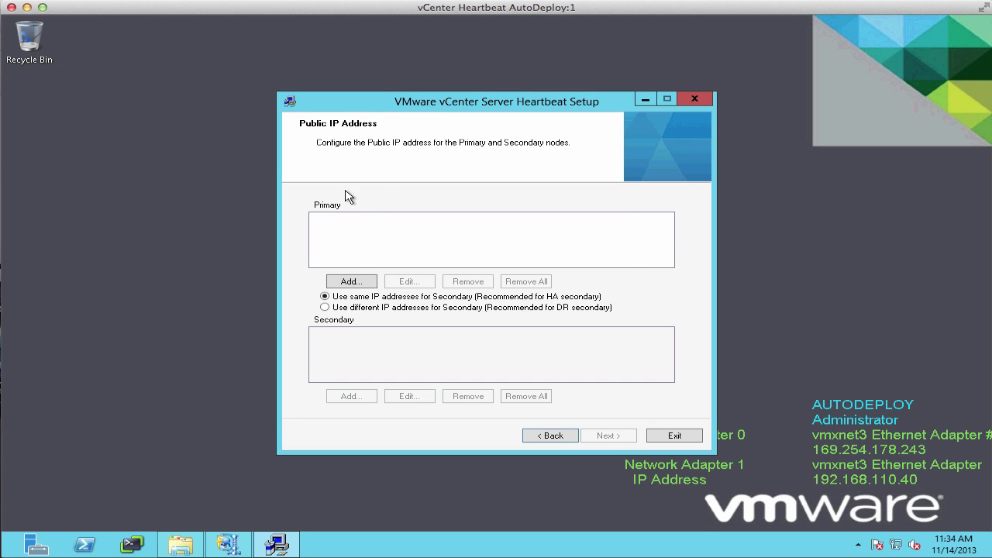
pyautogui.click(354, 281)
pyautogui.click(533, 292)
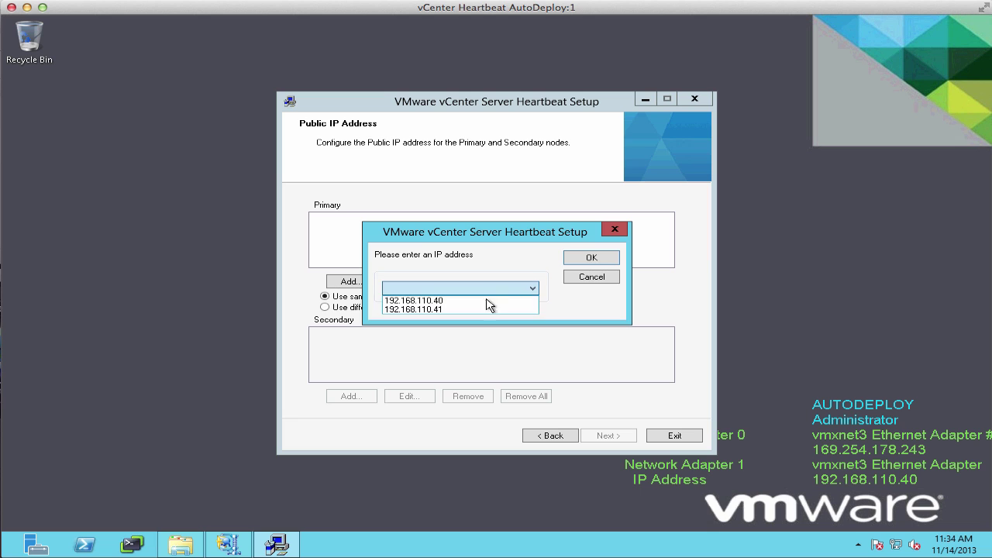
pyautogui.click(488, 301)
pyautogui.click(592, 259)
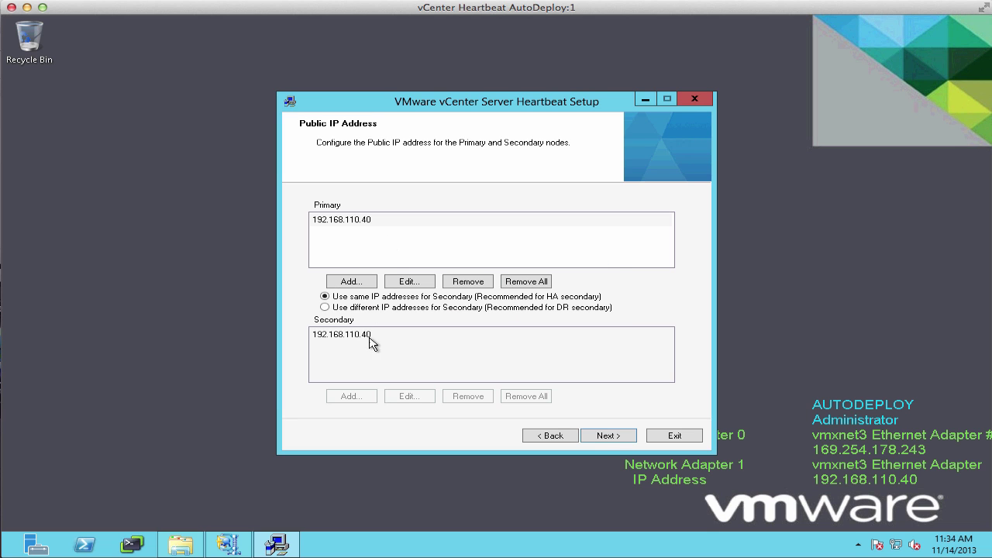
# Set management IPs 192.168.110.41 for primary and 192.168.110.42 for secondary.
pyautogui.click(606, 439)
pyautogui.click(346, 287)
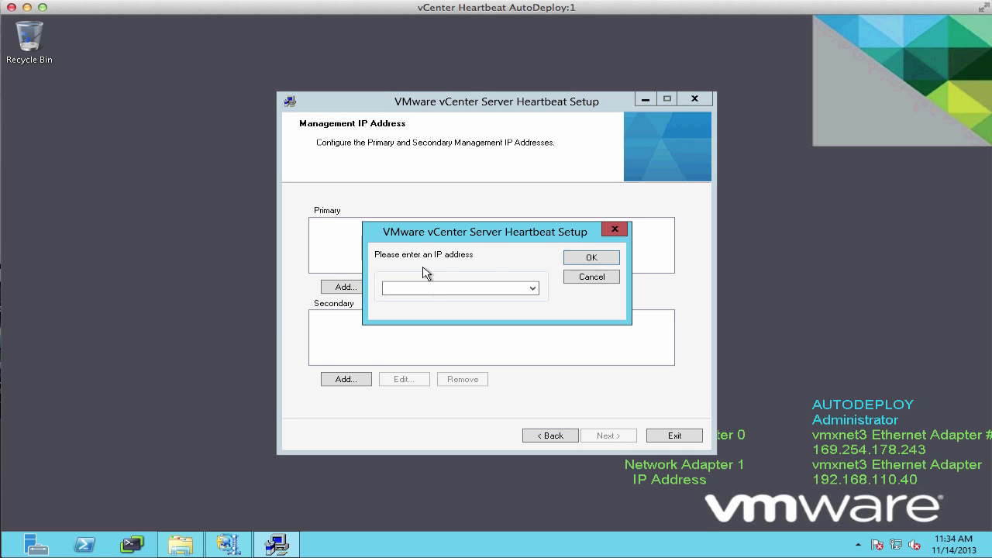
pyautogui.click(532, 290)
pyautogui.click(501, 307)
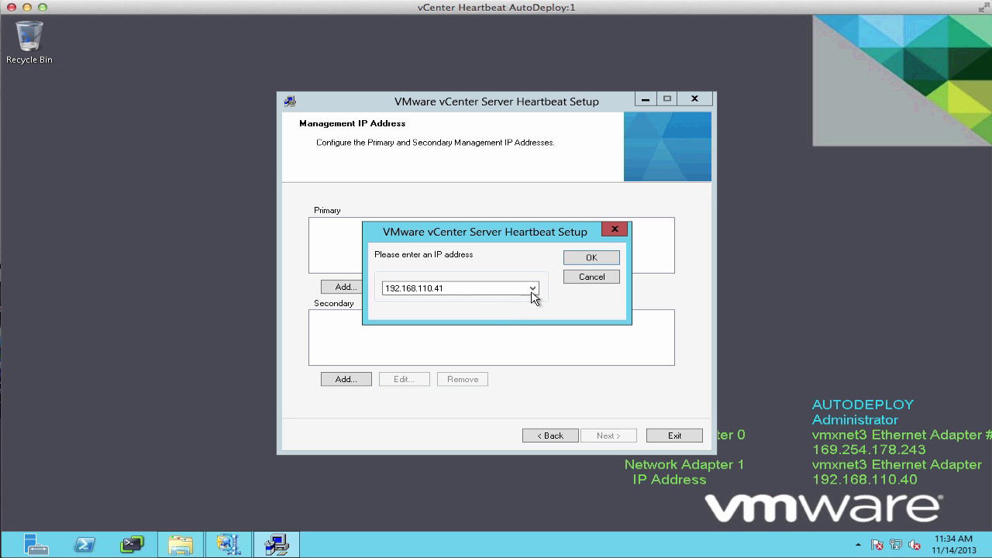
pyautogui.click(592, 257)
pyautogui.click(344, 379)
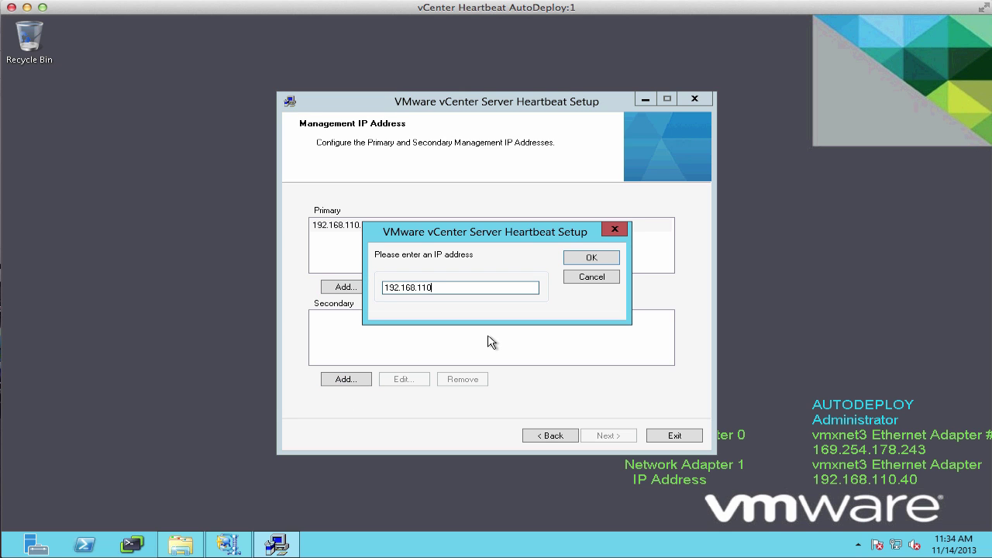
pyautogui.write('192.168.110.42')
pyautogui.click(590, 258)
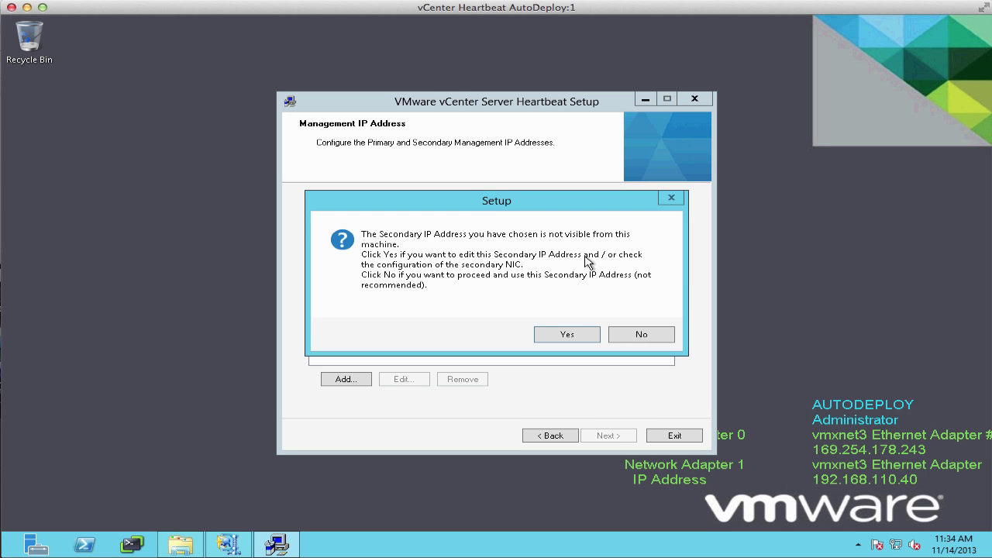
pyautogui.click(647, 335)
# Name the primary node autodeploy-a.
pyautogui.click(614, 439)
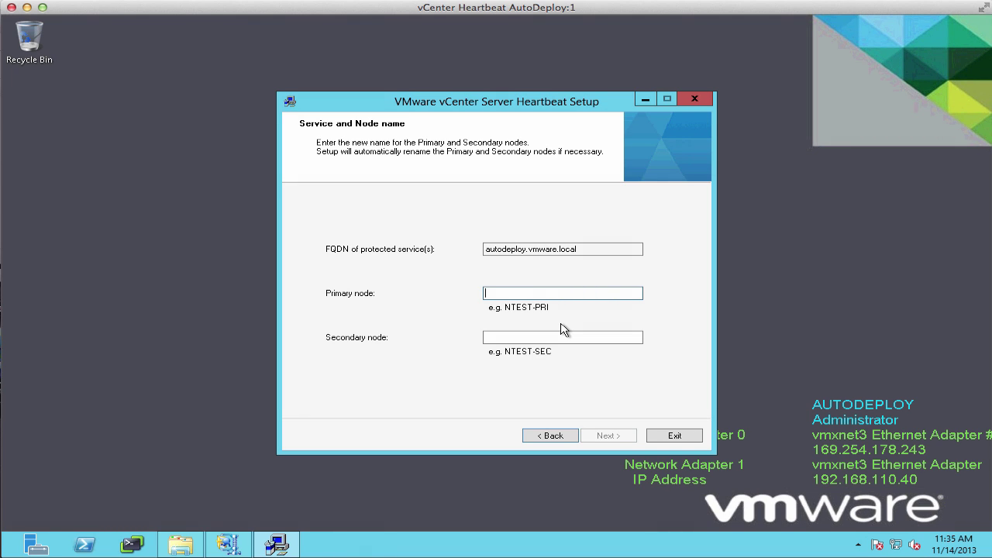
pyautogui.write('-a')
pyautogui.press('Tab')
# Name the secondary node autodeploy-b and expand Support Tools to protect Auto Deploy.
pyautogui.write('auto')
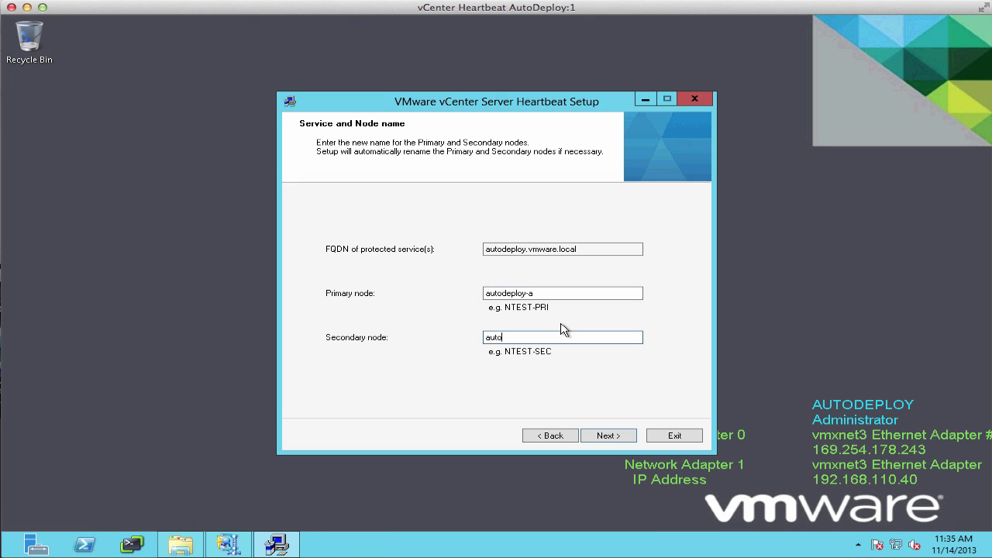
pyautogui.write('deploy-b')
pyautogui.click(607, 436)
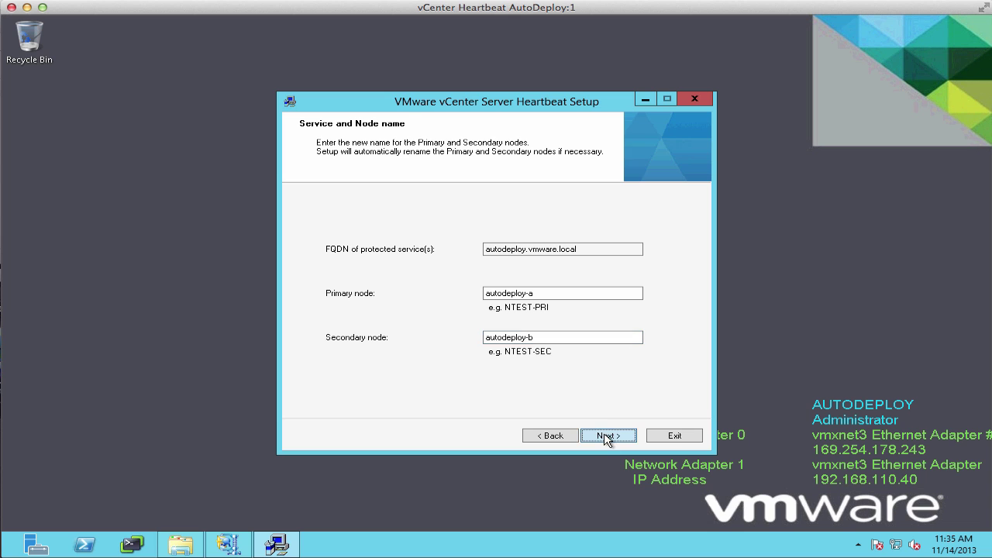
pyautogui.click(333, 230)
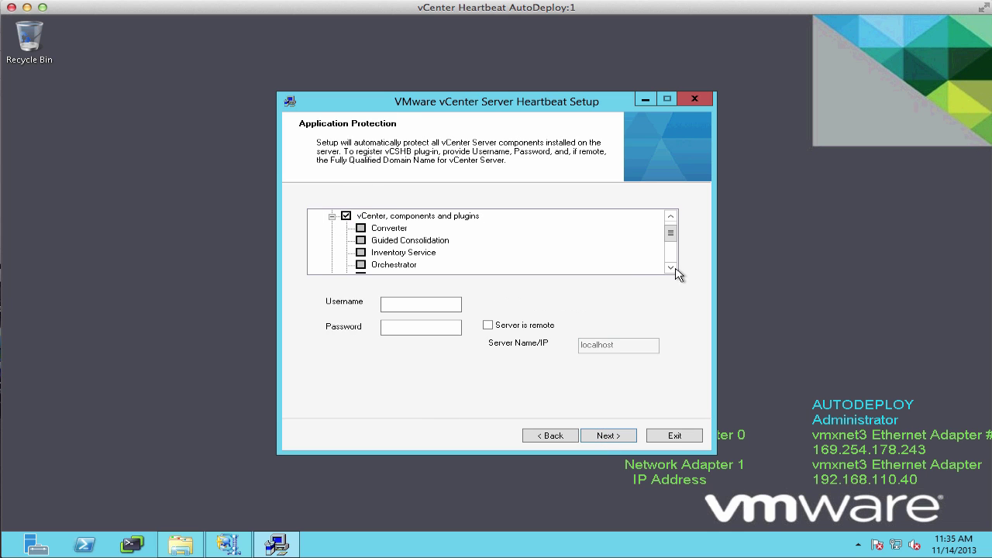
pyautogui.click(672, 268)
pyautogui.click(672, 268)
pyautogui.click(672, 269)
pyautogui.click(346, 253)
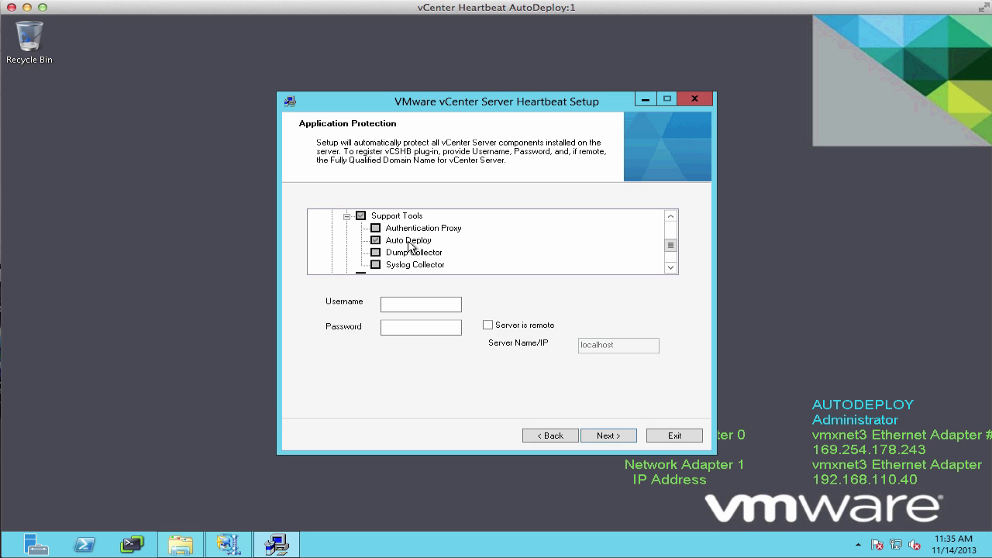
# Enter the vCenter credentials and set the remote vCenter server to vcenter01.vmware.local.
pyautogui.click(433, 304)
pyautogui.press('Tab')
pyautogui.write('VMware1!')
pyautogui.click(487, 325)
pyautogui.doubleClick(637, 348)
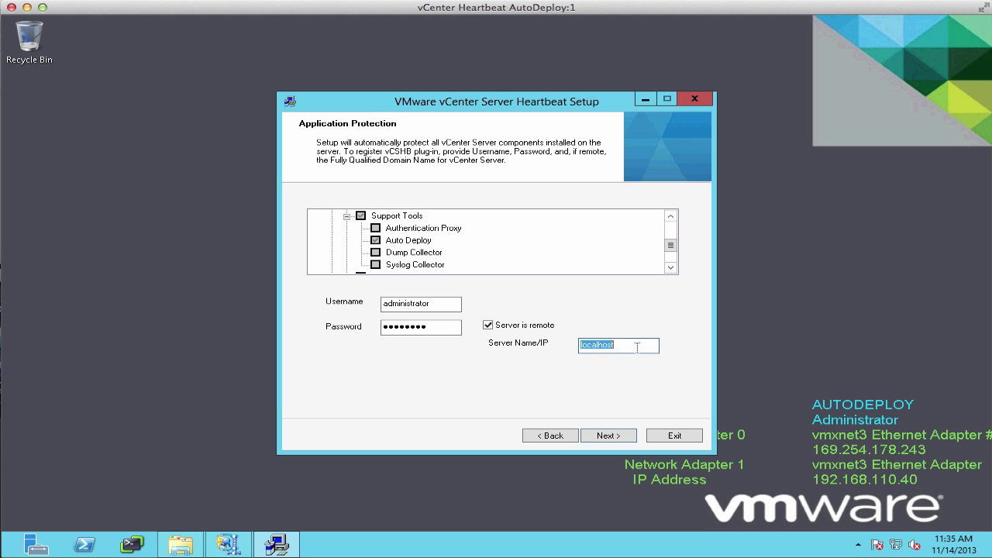
pyautogui.write('vcen')
pyautogui.write('ter01.vmware.local')
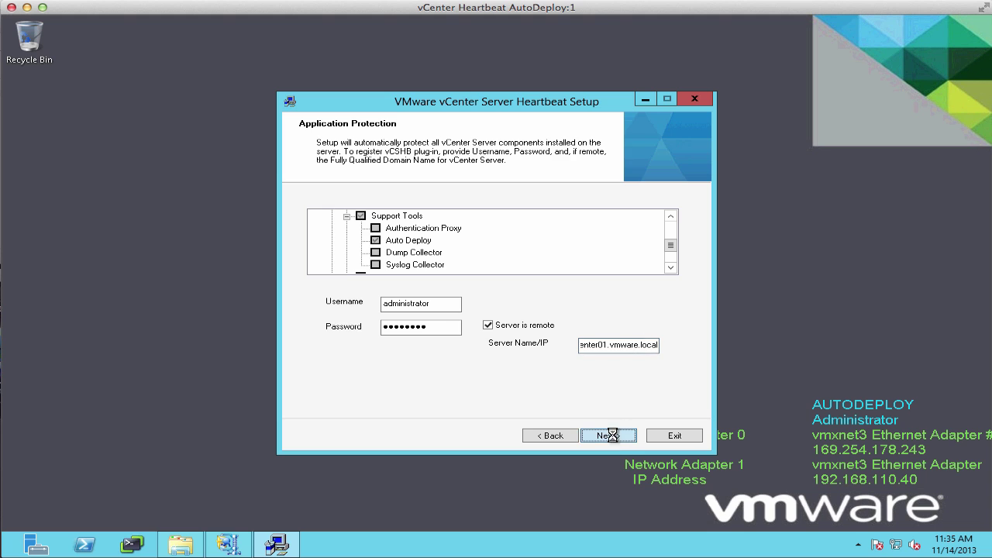
pyautogui.click(608, 436)
pyautogui.rightClick(516, 245)
# Use the HBAutoDeploy UNC path for secondary data, then run checks and install the primary and packet filter.
pyautogui.click(554, 301)
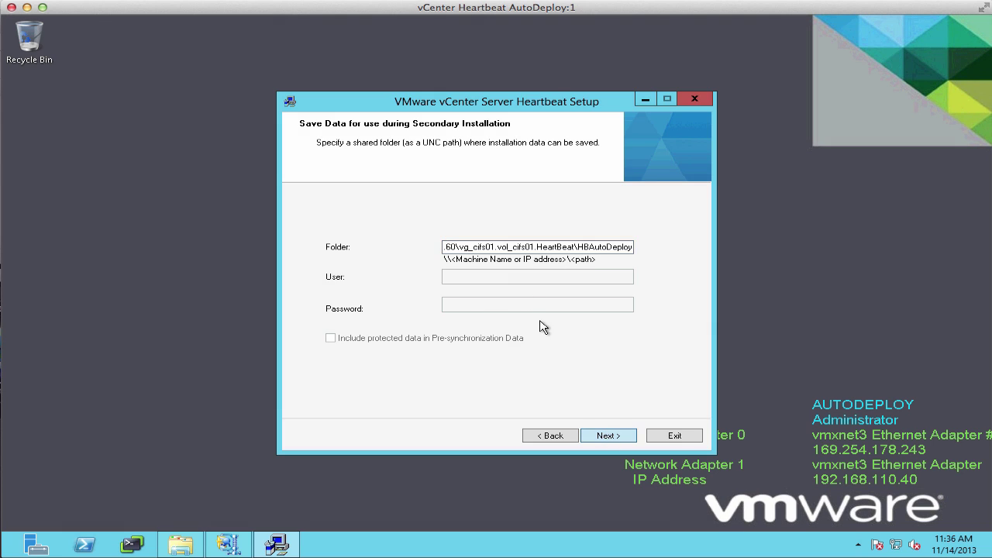
pyautogui.click(609, 435)
pyautogui.click(609, 436)
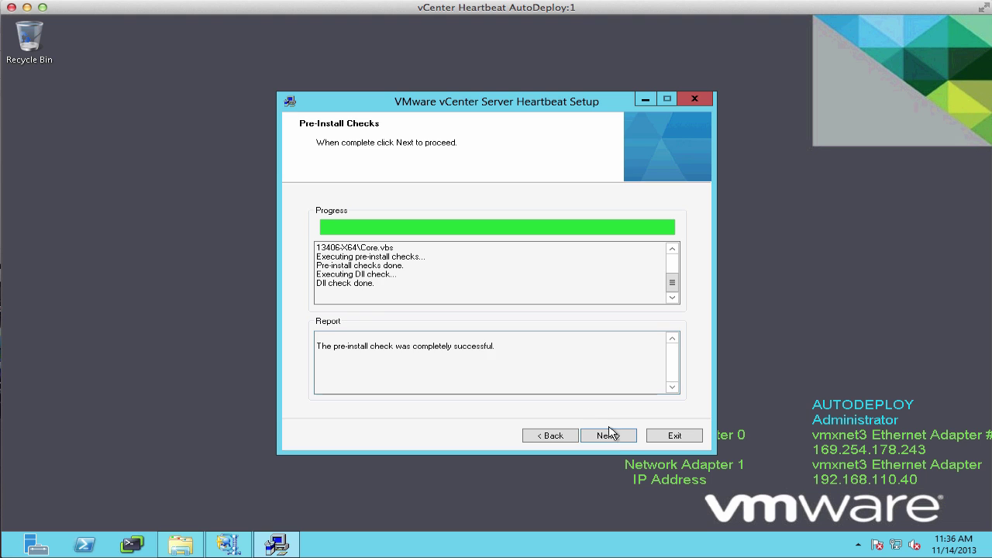
pyautogui.click(609, 436)
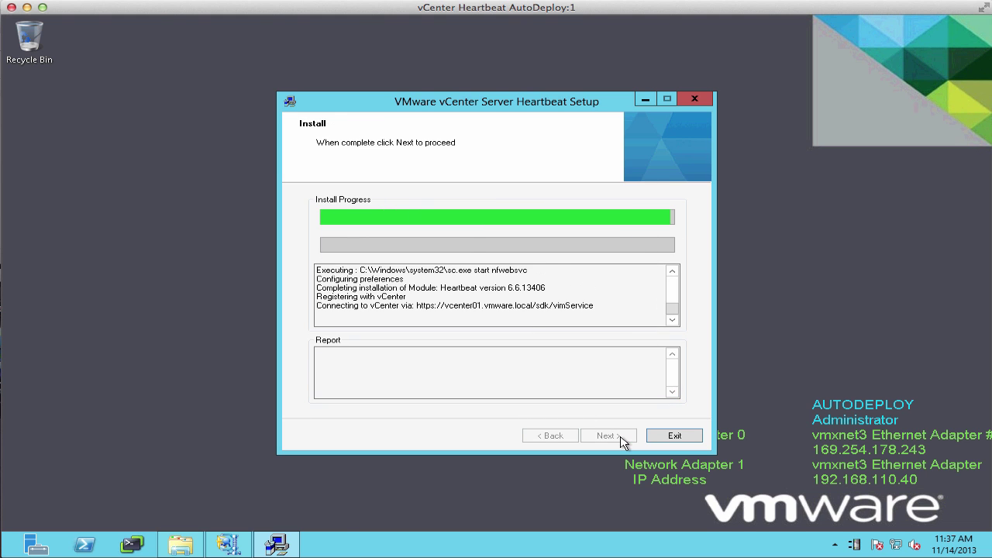
pyautogui.click(607, 436)
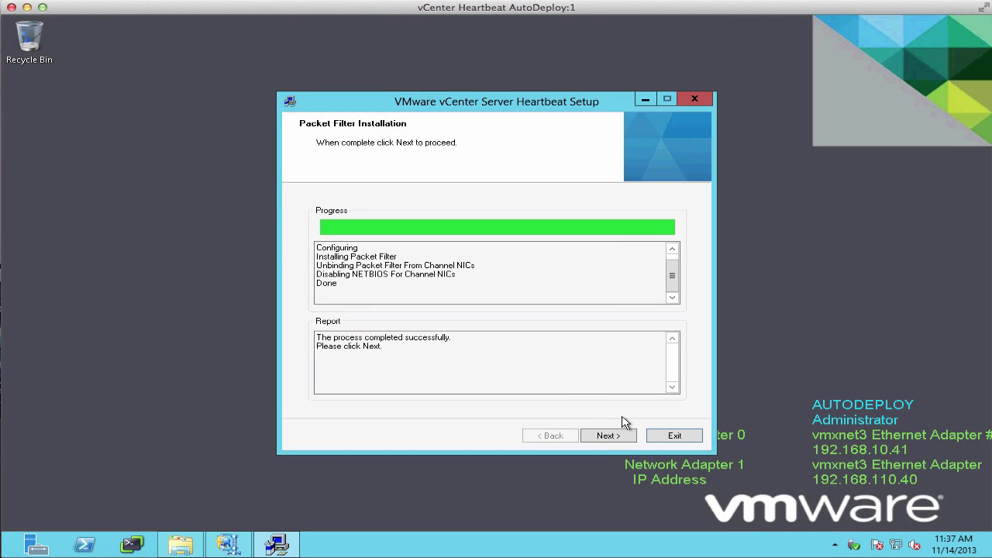
pyautogui.click(607, 435)
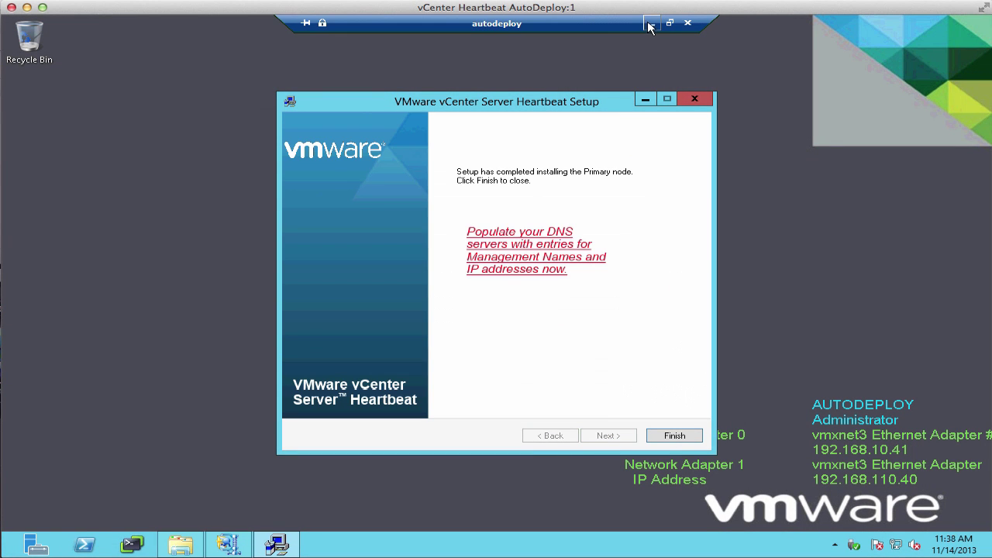
# Minimize the autodeploy session and bring up DNS Manager's vmware.local zone.
pyautogui.click(652, 23)
pyautogui.click(223, 543)
pyautogui.rightClick(297, 408)
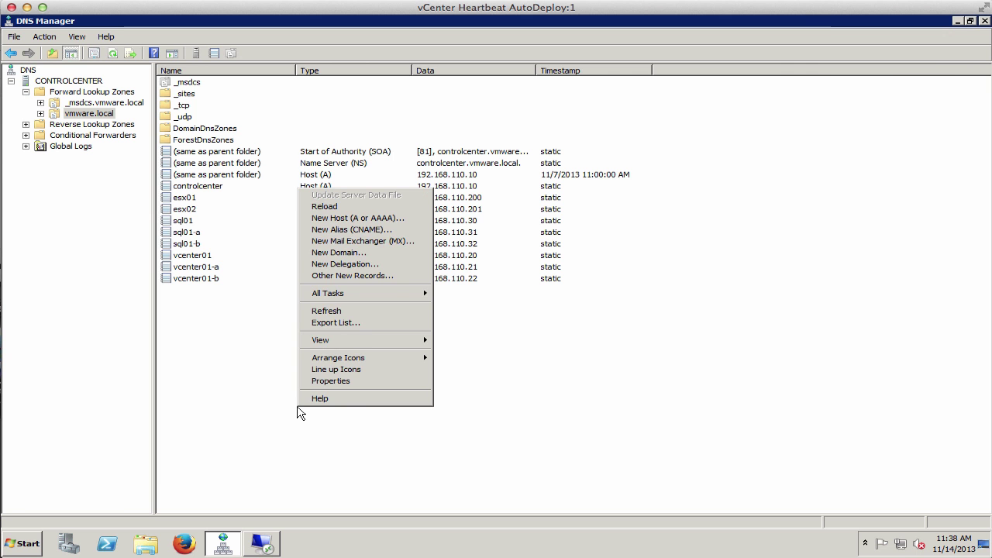
# Add host record autodeploy pointing to the .40 address.
pyautogui.click(356, 219)
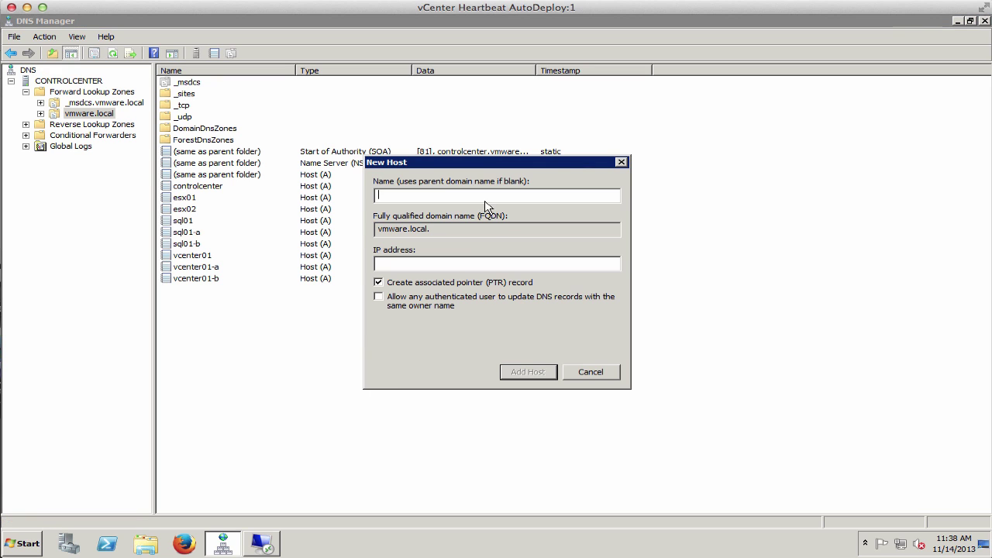
pyautogui.write('autodeploy')
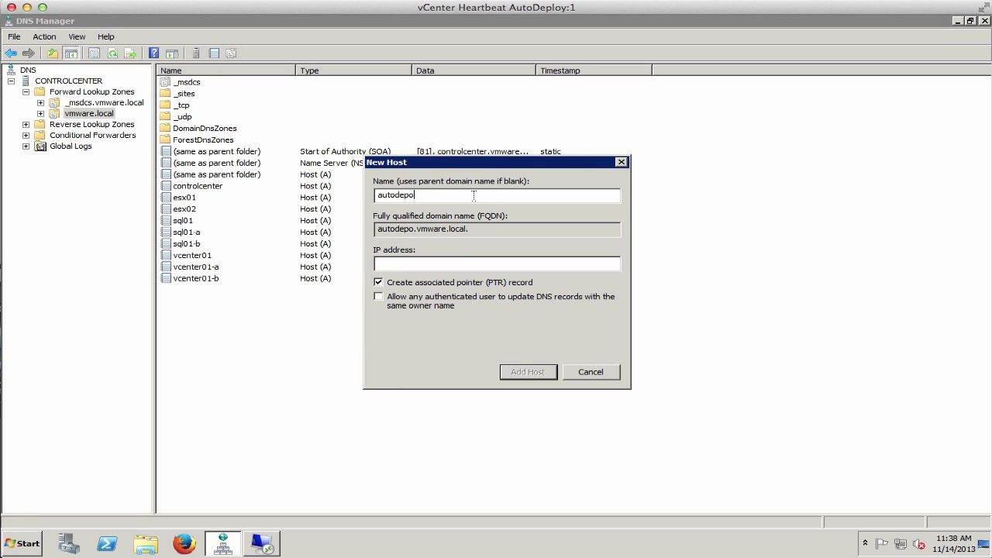
pyautogui.press('Tab')
pyautogui.press('Tab')
pyautogui.write('192.168')
pyautogui.write('40')
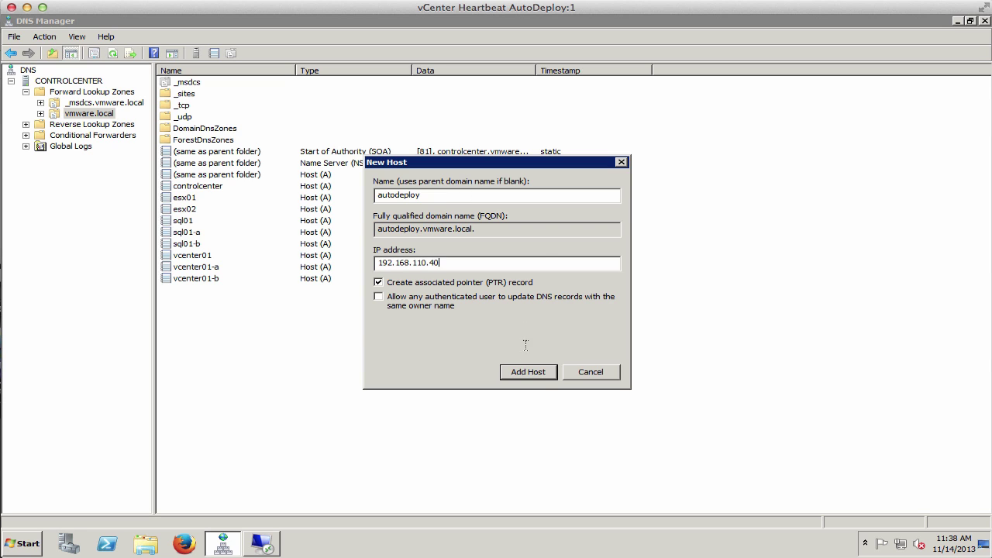
pyautogui.click(537, 374)
pyautogui.press('Return')
# Add host records autodeploy-a (192.168.110.41) and autodeploy-b, then close the New Host dialog.
pyautogui.write('autodeploy-a')
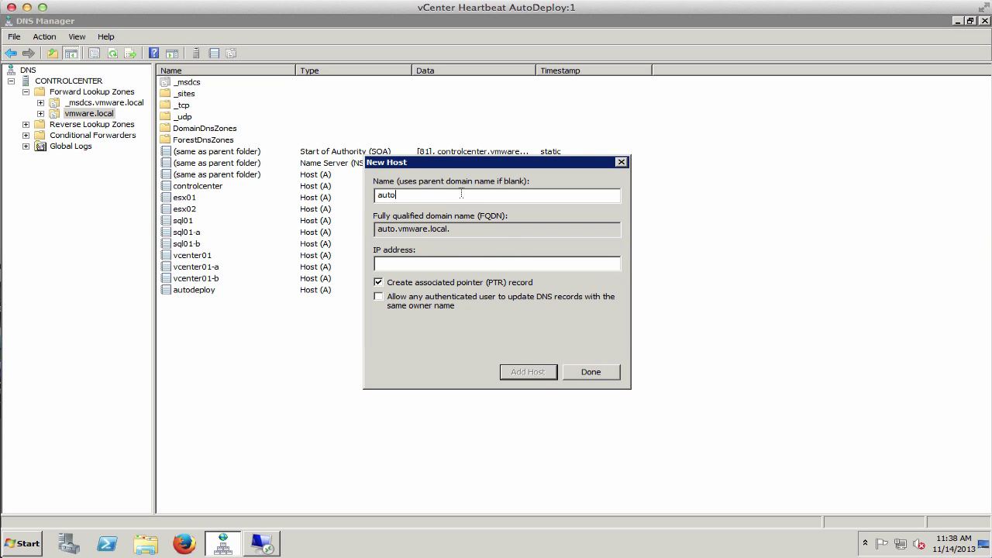
pyautogui.press('Tab')
pyautogui.write('192.168.110.41')
pyautogui.click(528, 374)
pyautogui.press('Return')
pyautogui.write('autodeploy-b')
pyautogui.press('Tab')
pyautogui.press('Tab')
pyautogui.write('1')
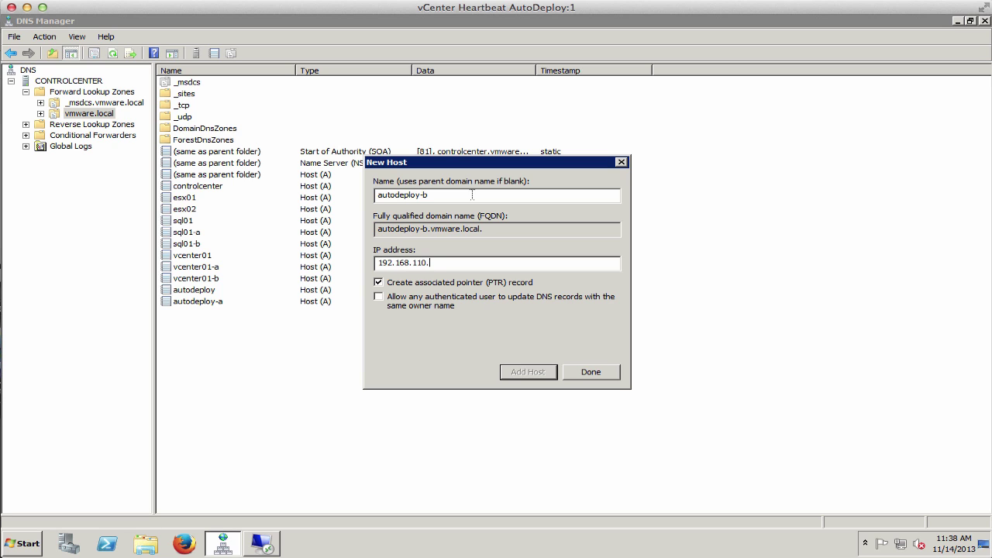
pyautogui.click(519, 372)
pyautogui.press('Return')
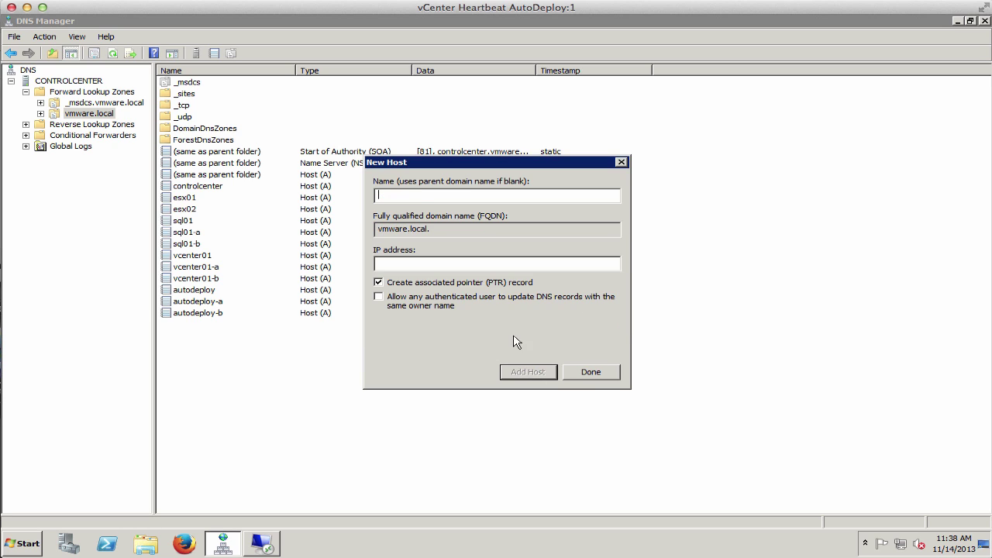
pyautogui.click(591, 372)
# Finish the Heartbeat setup wizard and agree to restart the server.
pyautogui.click(957, 21)
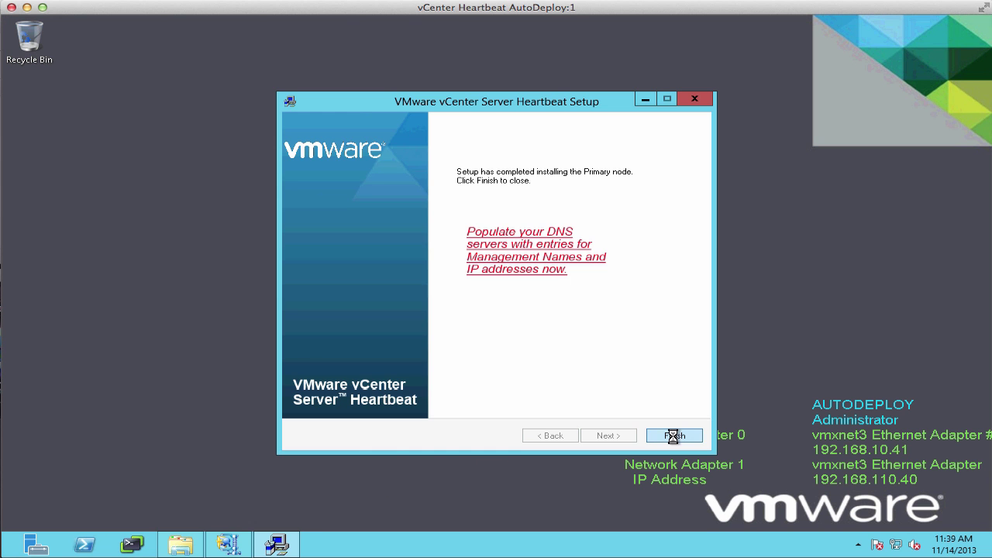
pyautogui.click(672, 436)
pyautogui.click(587, 318)
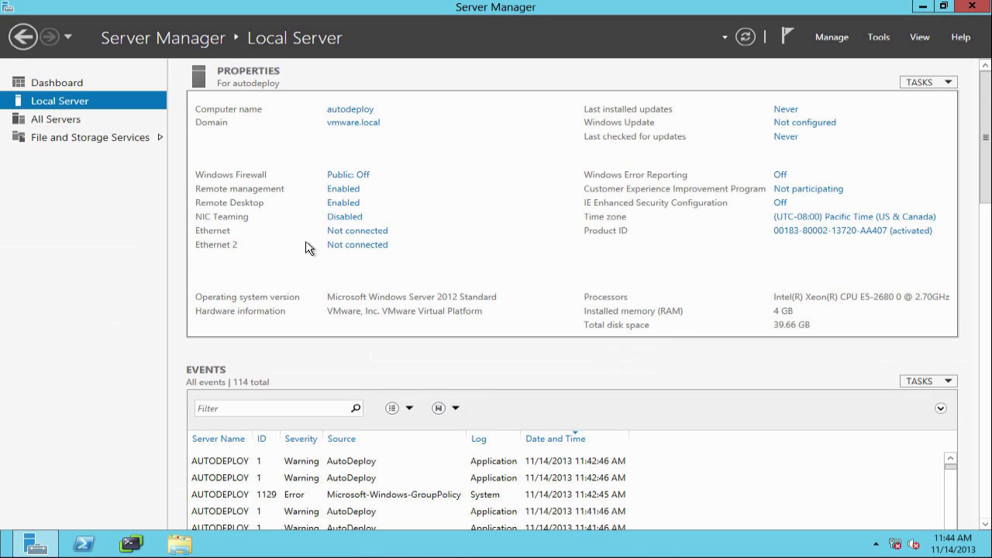
# Rename the Ethernet adapter to Public and Ethernet 2 to Channel.
pyautogui.click(378, 231)
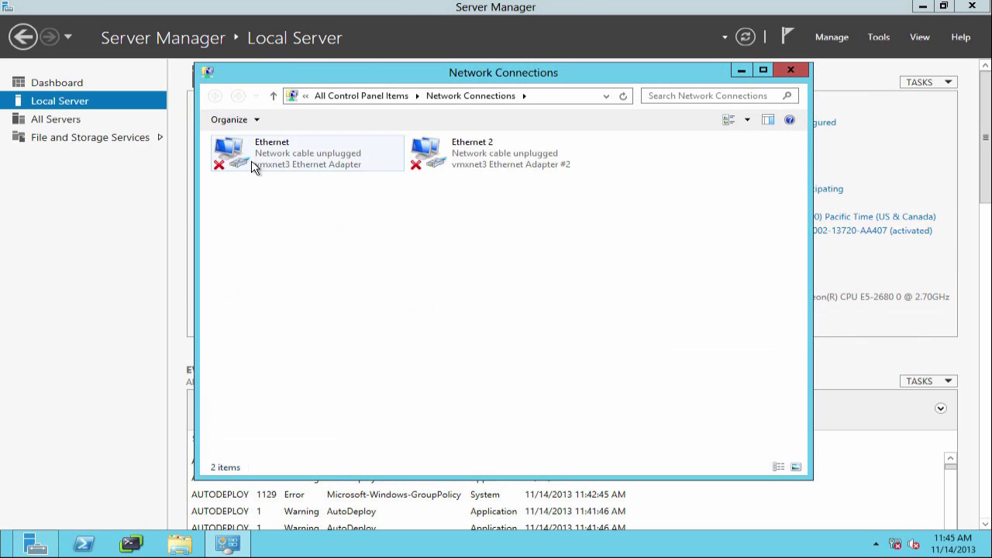
pyautogui.rightClick(255, 168)
pyautogui.click(310, 267)
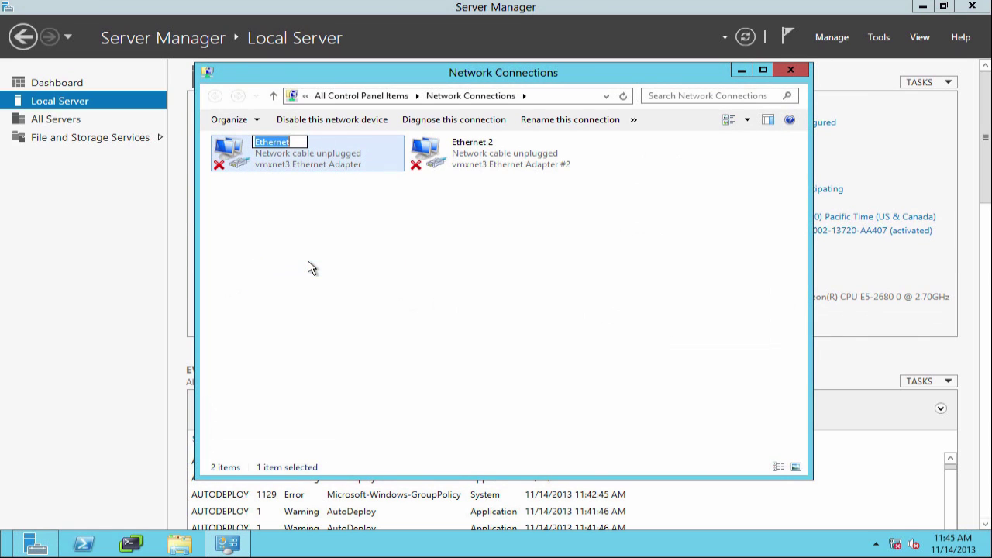
pyautogui.write('Public')
pyautogui.press('Tab')
pyautogui.write('Channel')
pyautogui.press('Return')
pyautogui.rightClick(289, 172)
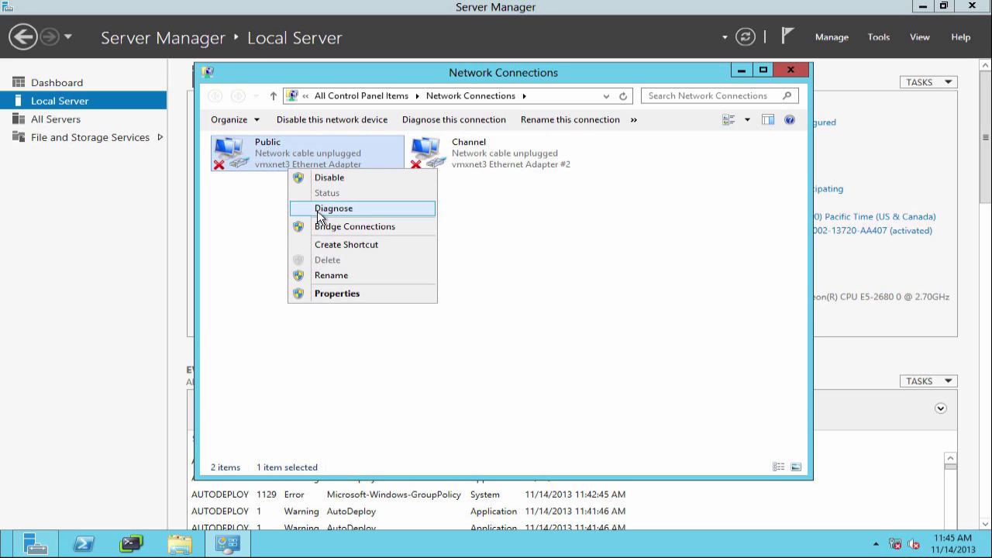
pyautogui.click(339, 294)
# Add a second address, 192.168.110.42 with mask 255.255.255.0, to Public's IPv4 settings.
pyautogui.click(385, 329)
pyautogui.click(443, 348)
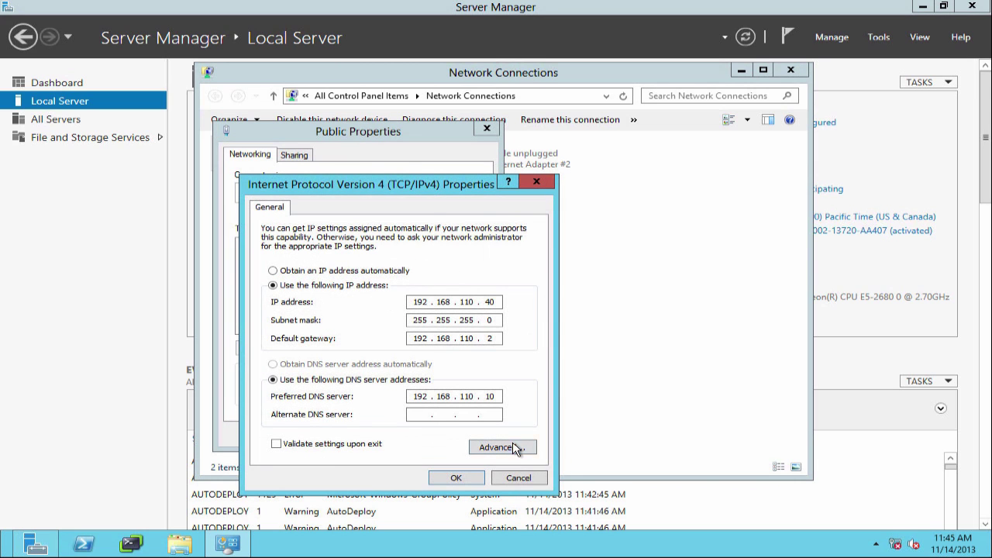
pyautogui.click(516, 448)
pyautogui.click(399, 307)
pyautogui.write('192 . 168 . 110 . 42')
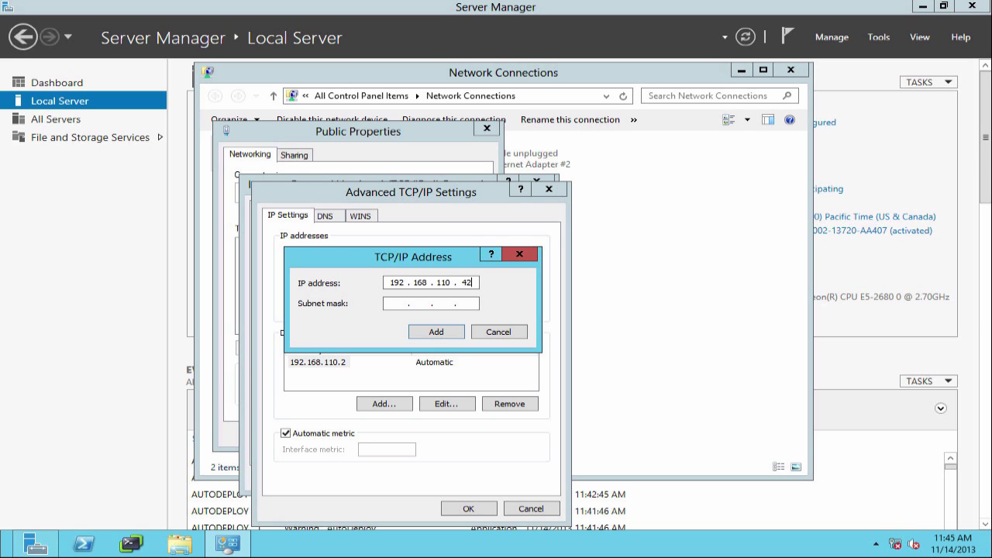
pyautogui.press('Tab')
pyautogui.click(423, 329)
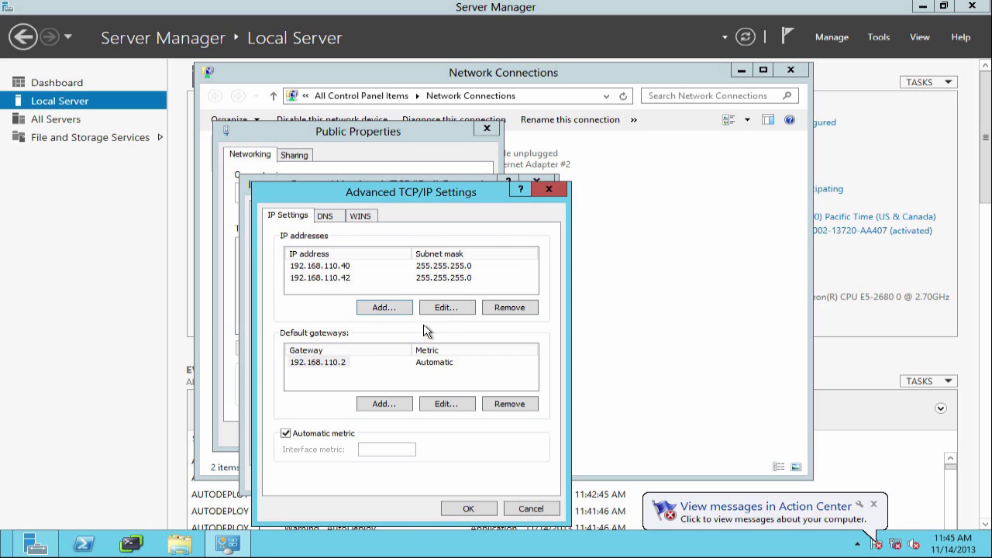
# Disable NetBIOS over TCP/IP on Public and accept all the dialogs.
pyautogui.click(332, 214)
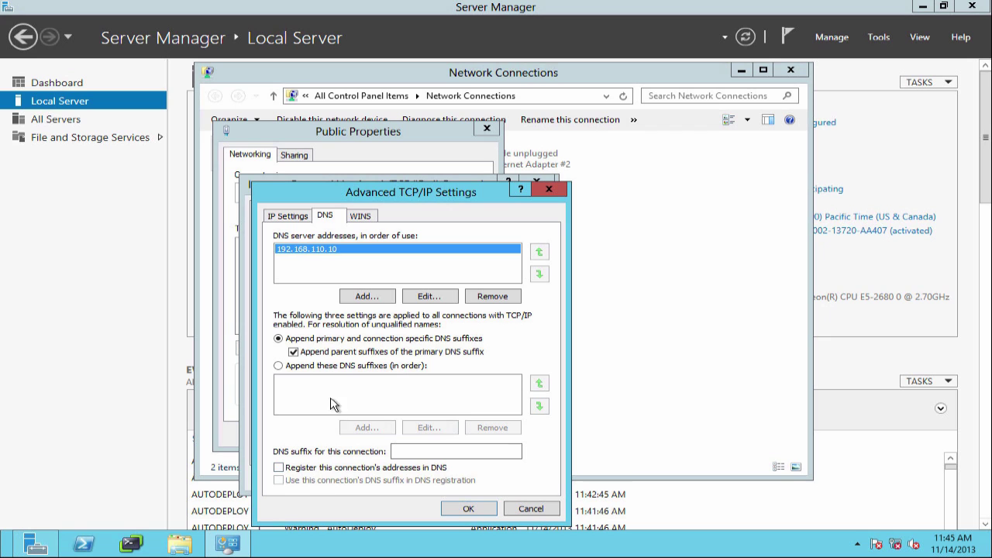
pyautogui.click(370, 214)
pyautogui.click(367, 450)
pyautogui.click(467, 509)
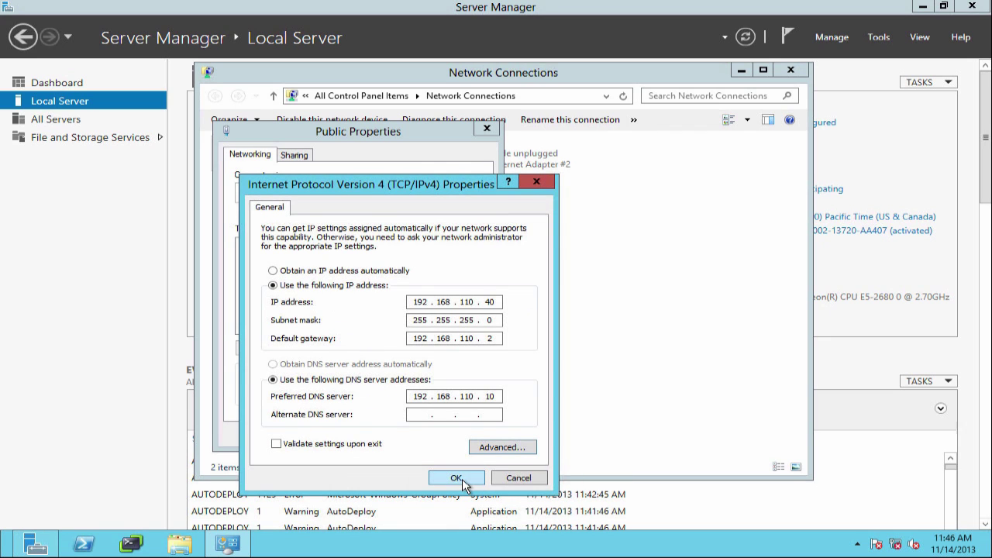
pyautogui.click(456, 478)
pyautogui.click(400, 496)
pyautogui.click(459, 174)
# Turn off IPv6 on Channel and give it static IPv4 192.168.10.42, mask 255.255.255.0.
pyautogui.rightClick(460, 173)
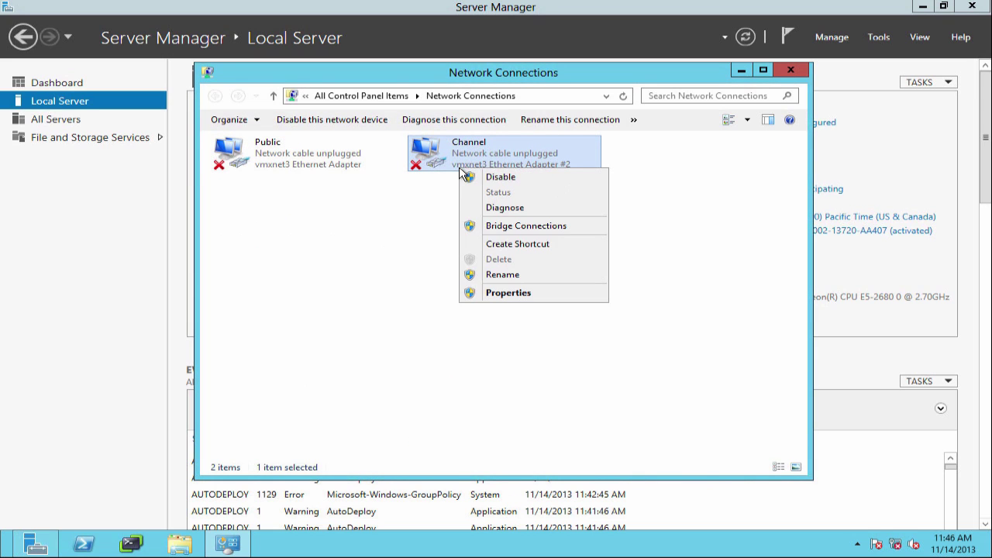
pyautogui.click(506, 294)
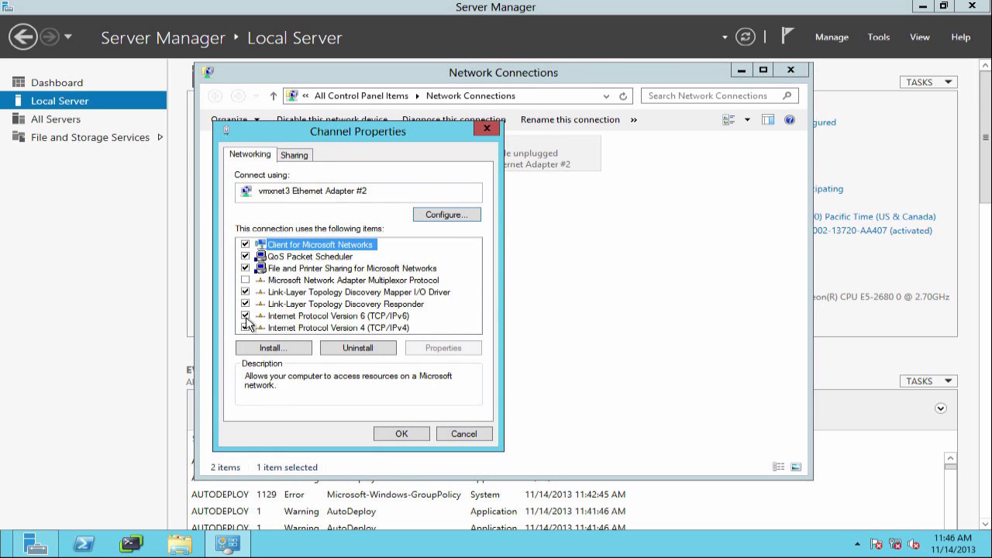
pyautogui.click(260, 316)
pyautogui.doubleClick(306, 327)
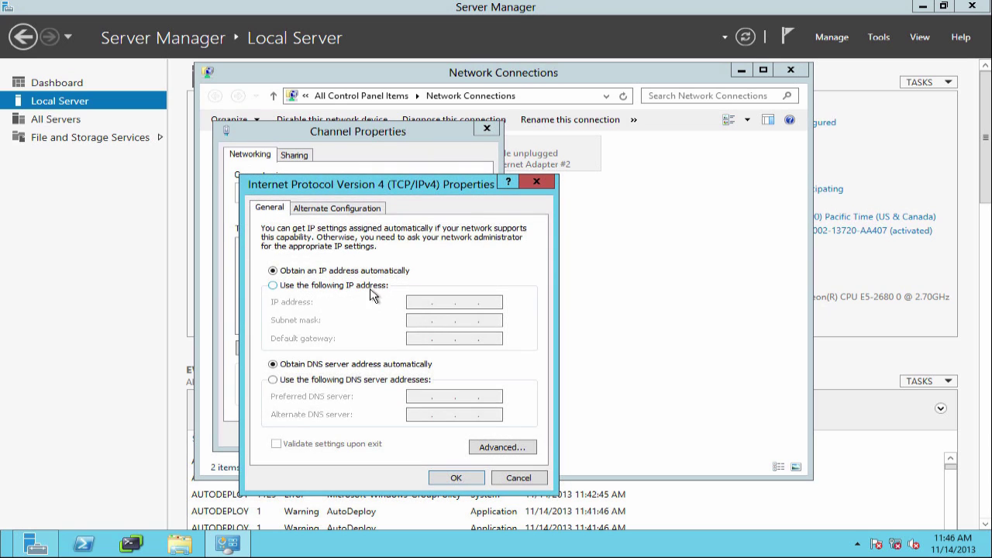
pyautogui.click(370, 287)
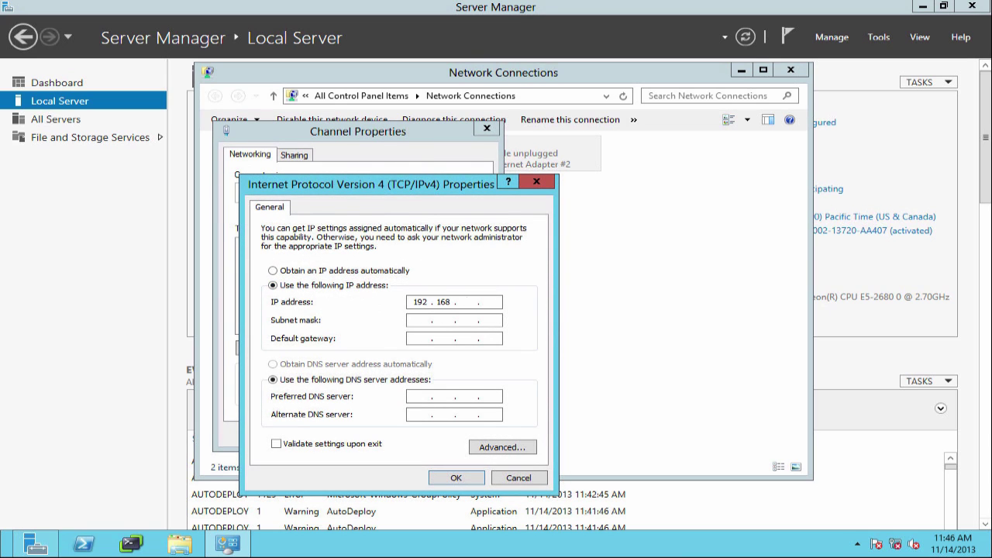
pyautogui.write('192.168.10.42')
pyautogui.press('Tab')
# Stop Channel registering in DNS and accept all the adapter settings.
pyautogui.click(500, 448)
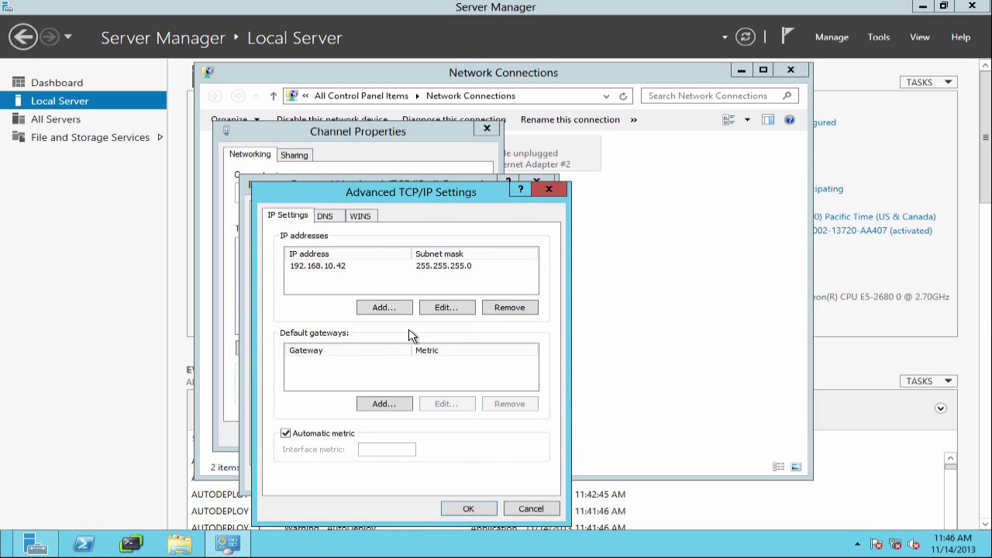
pyautogui.click(335, 216)
pyautogui.click(313, 468)
pyautogui.click(361, 216)
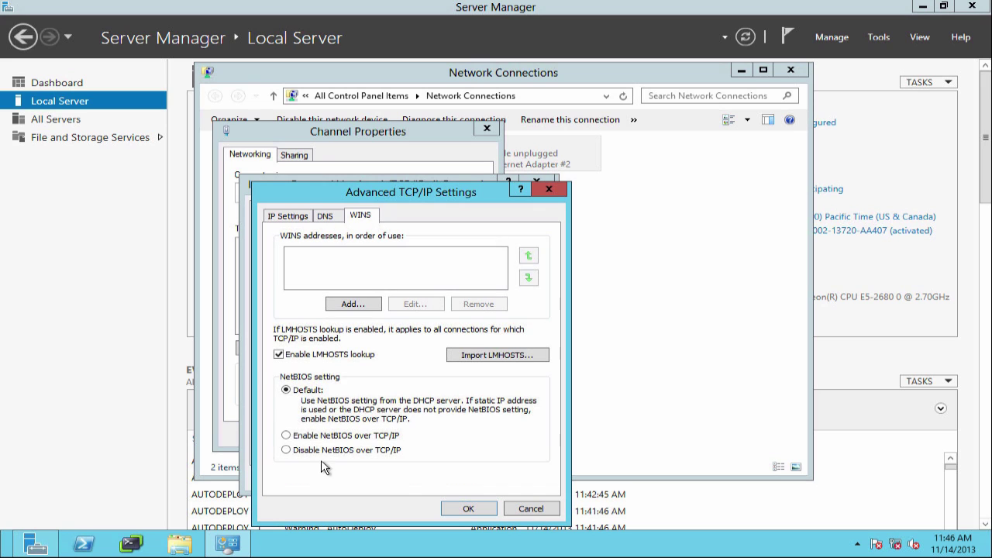
pyautogui.click(459, 508)
pyautogui.click(455, 479)
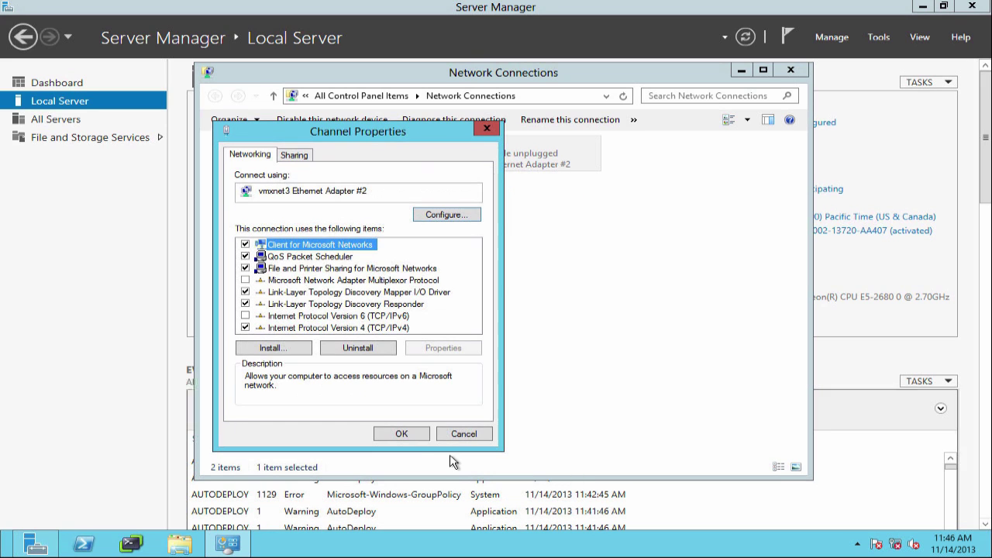
pyautogui.click(401, 434)
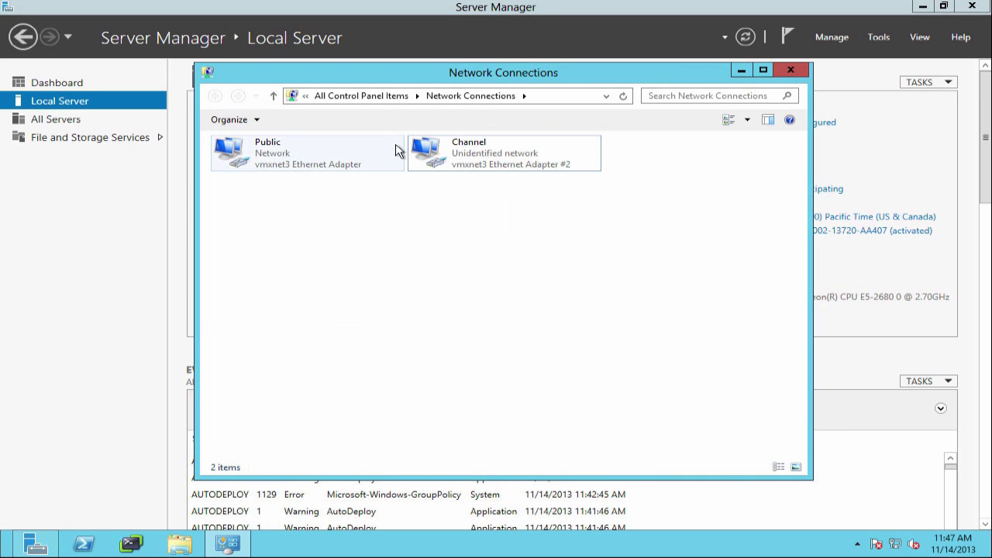
# Copy the HBAutoDeploy folder path from the \\192.168.110.60 HeartBeat share.
pyautogui.click(973, 6)
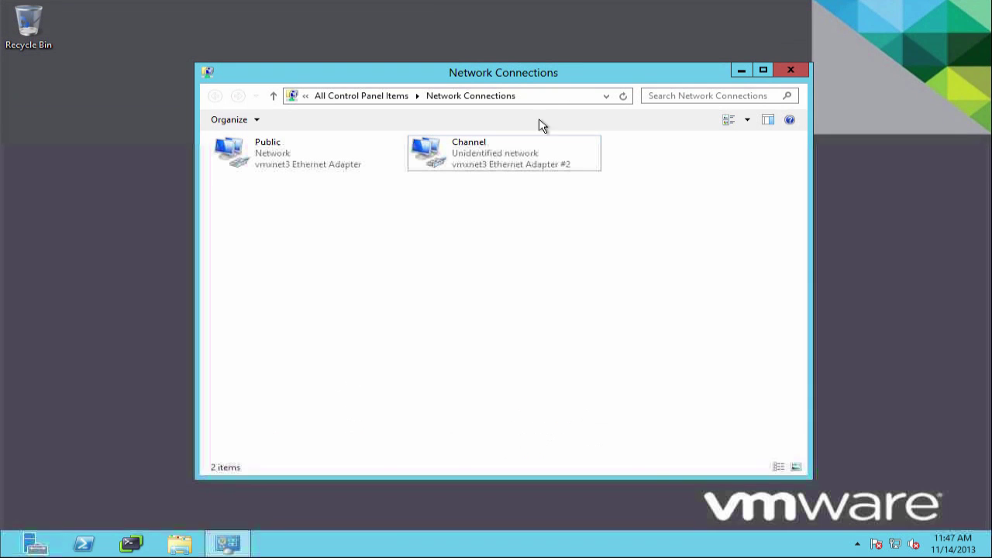
pyautogui.click(555, 96)
pyautogui.write('\\\\192')
pyautogui.click(403, 124)
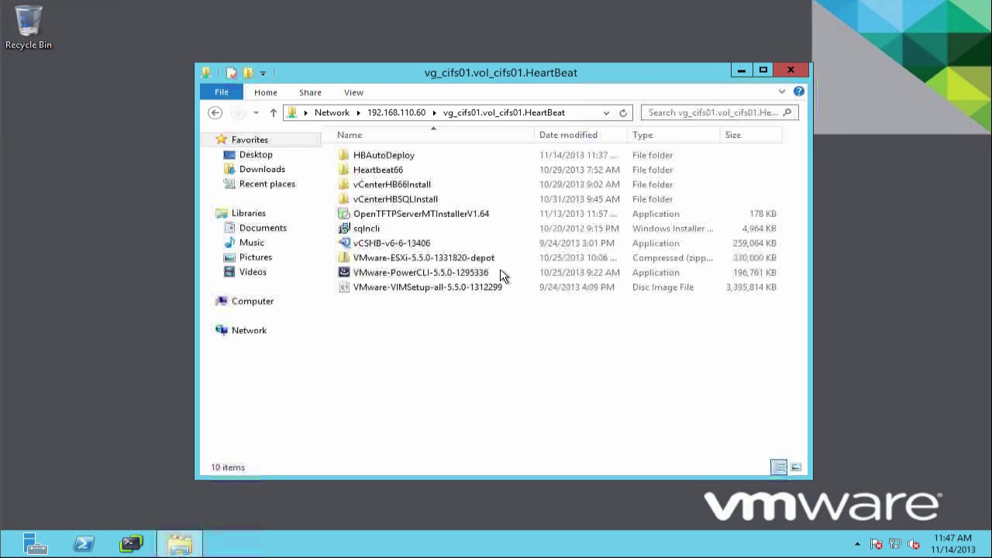
pyautogui.doubleClick(384, 156)
pyautogui.click(482, 113)
pyautogui.rightClick(482, 113)
pyautogui.click(514, 157)
# Run the vCSHB-v6-6-13406 installer from Downloads and start extracting its setup files.
pyautogui.click(262, 169)
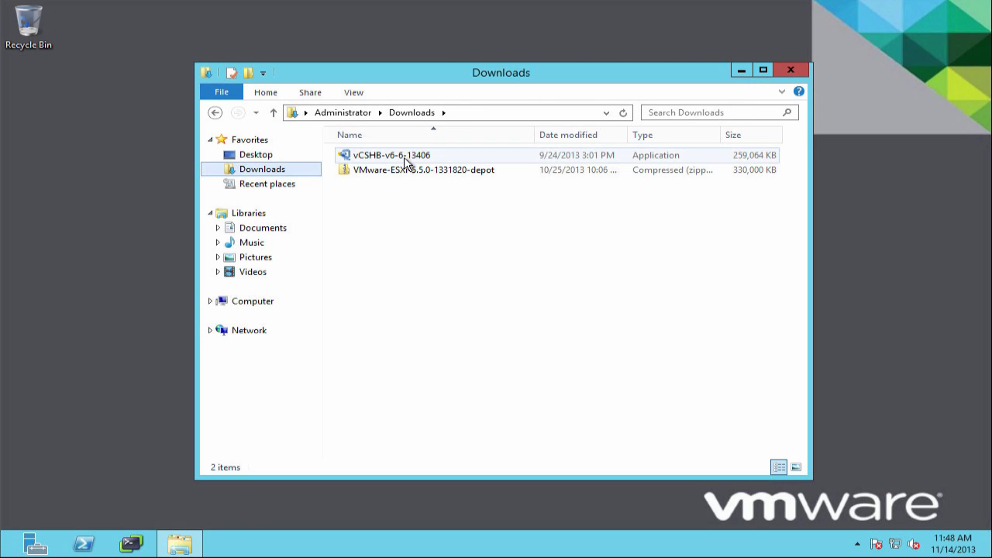
pyautogui.doubleClick(391, 155)
pyautogui.click(744, 72)
pyautogui.click(558, 323)
pyautogui.click(612, 266)
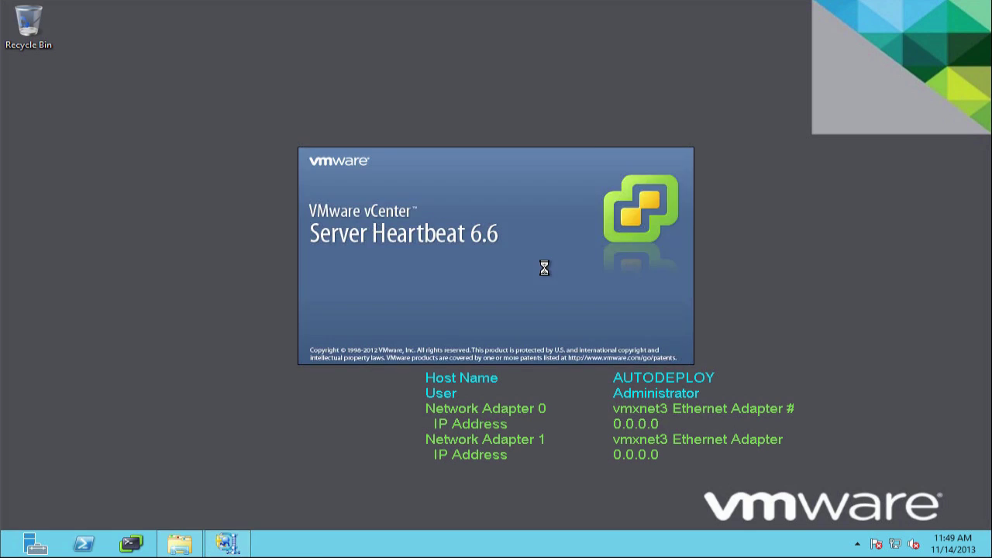
# Choose Install Secondary, paste the HBAutoDeploy path, and pass the pre-install checks.
pyautogui.click(600, 435)
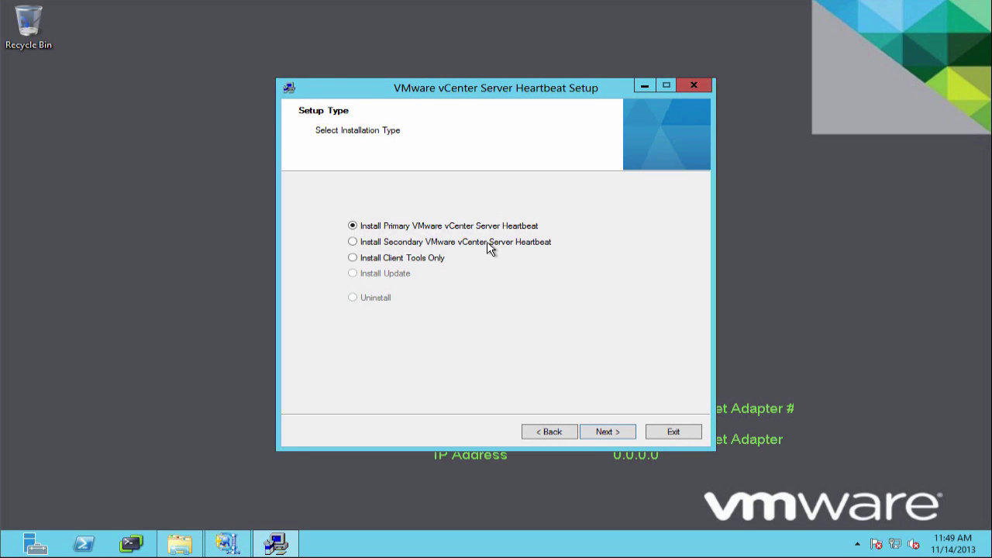
pyautogui.click(353, 241)
pyautogui.click(610, 433)
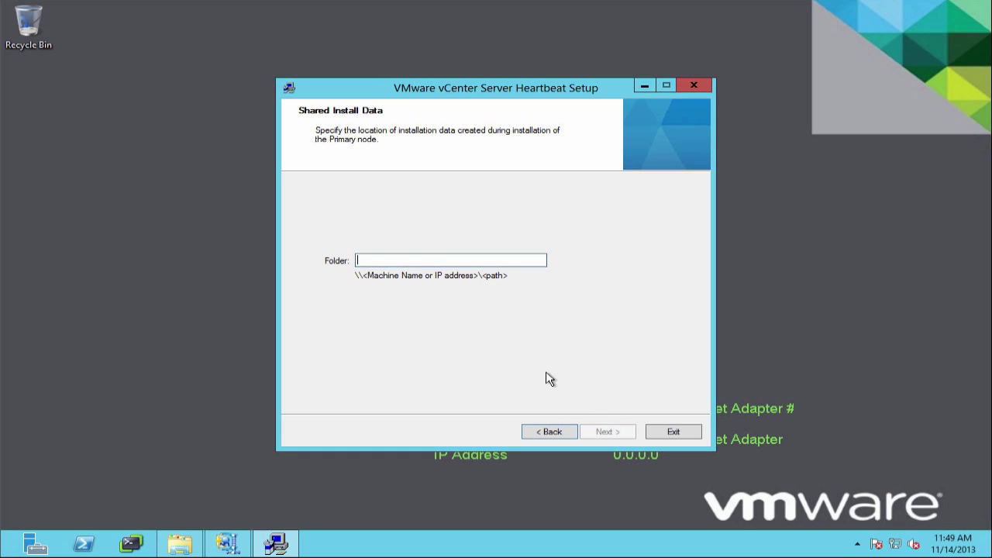
pyautogui.rightClick(487, 268)
pyautogui.click(537, 323)
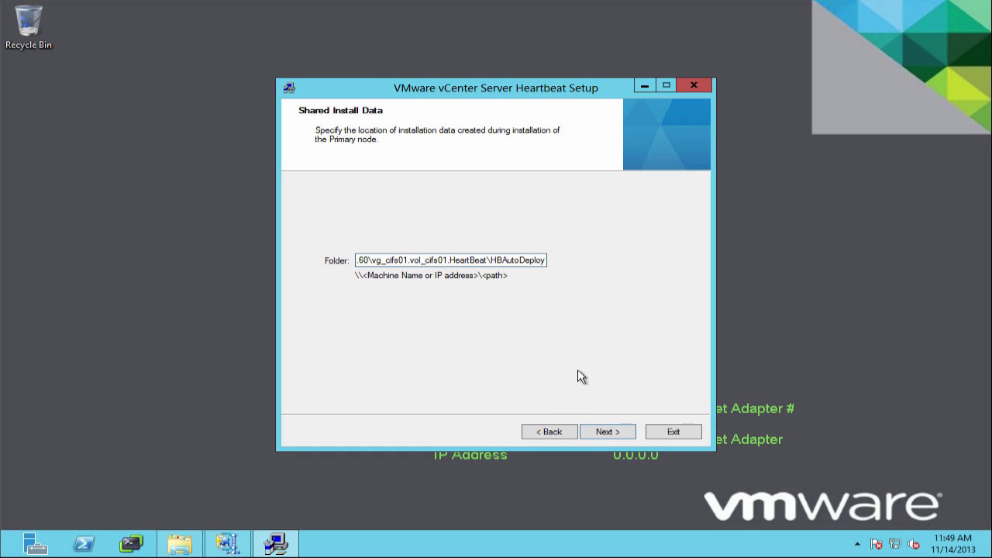
pyautogui.click(606, 433)
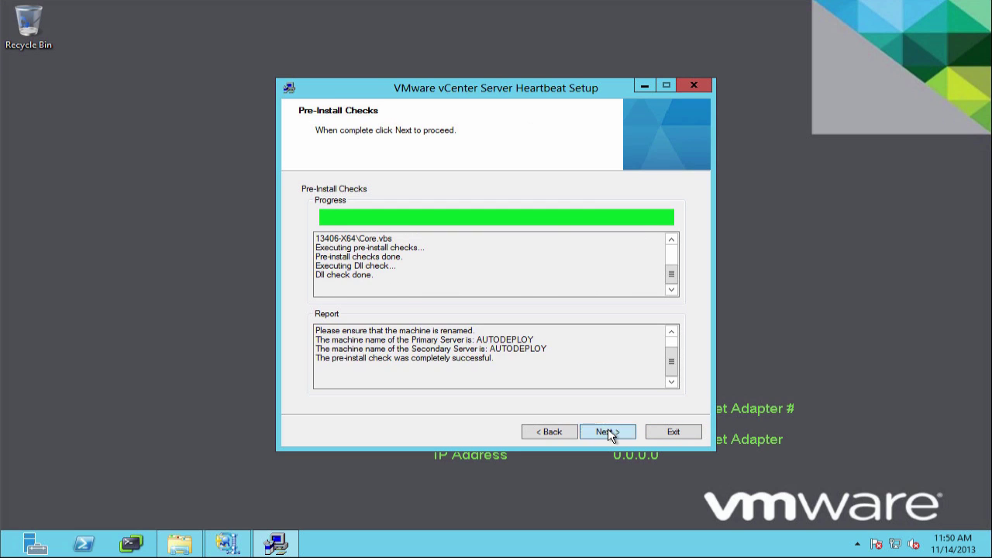
pyautogui.click(608, 434)
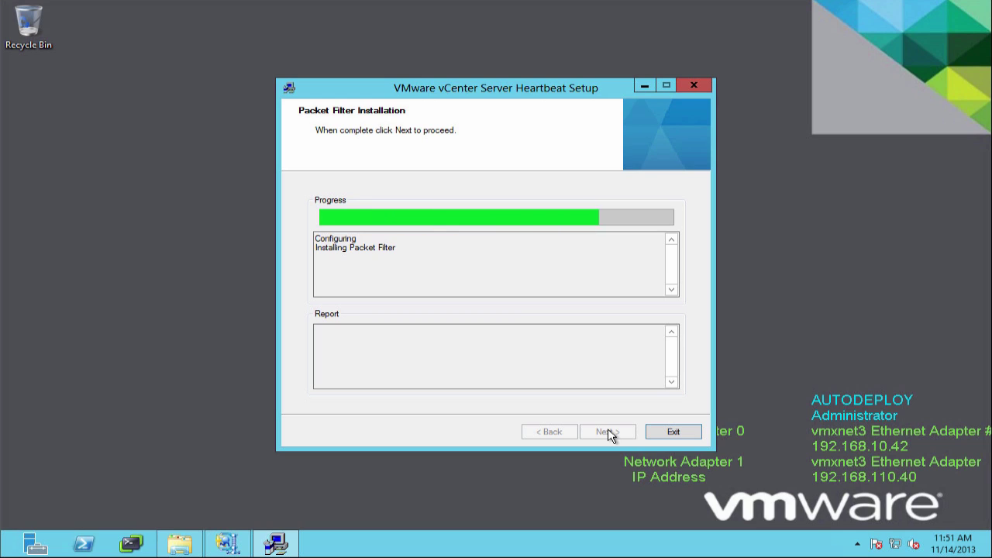
# Assign Channel and Public adapters, enter administrator credentials, finish, and restart the server.
pyautogui.click(609, 435)
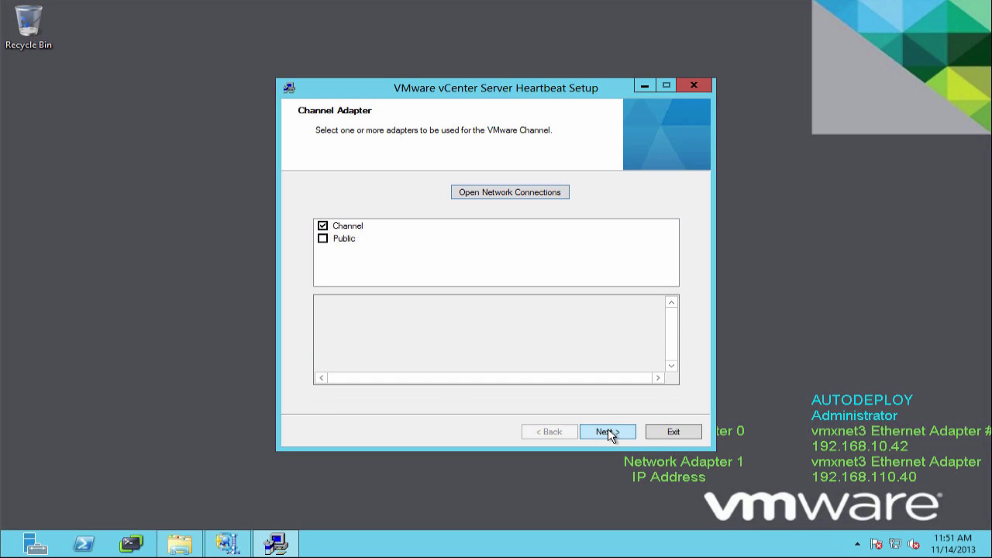
pyautogui.click(609, 434)
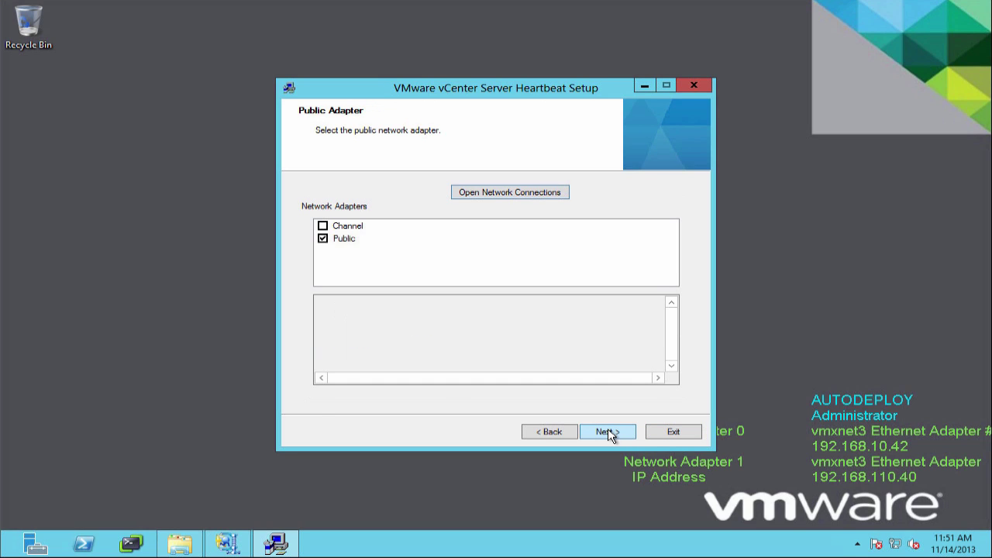
pyautogui.click(609, 434)
pyautogui.write('administrator')
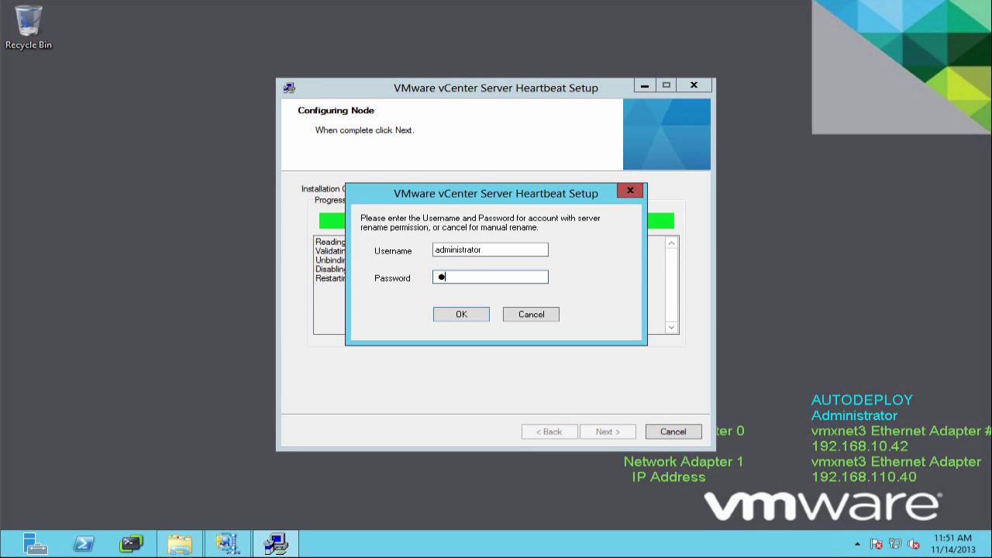
pyautogui.press('Return')
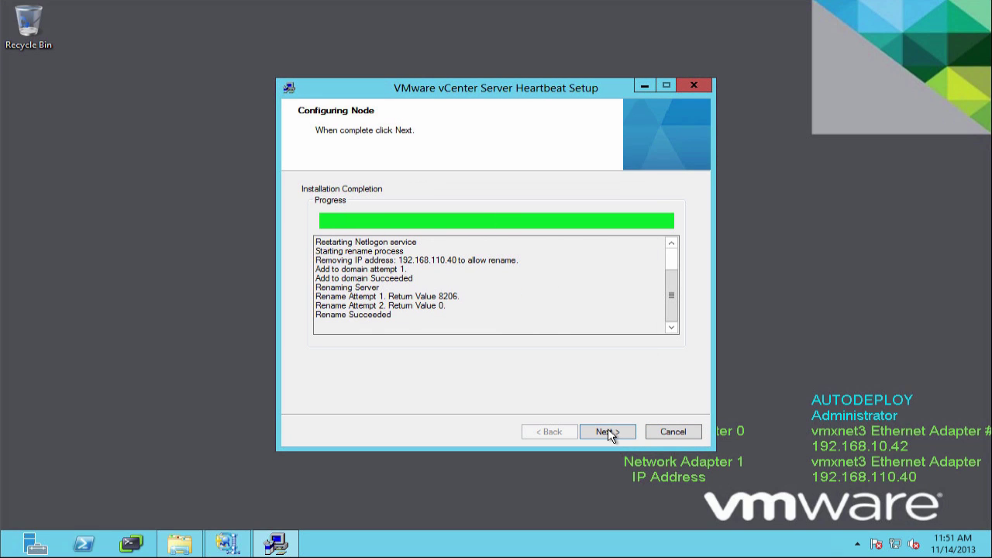
pyautogui.click(609, 433)
pyautogui.click(693, 431)
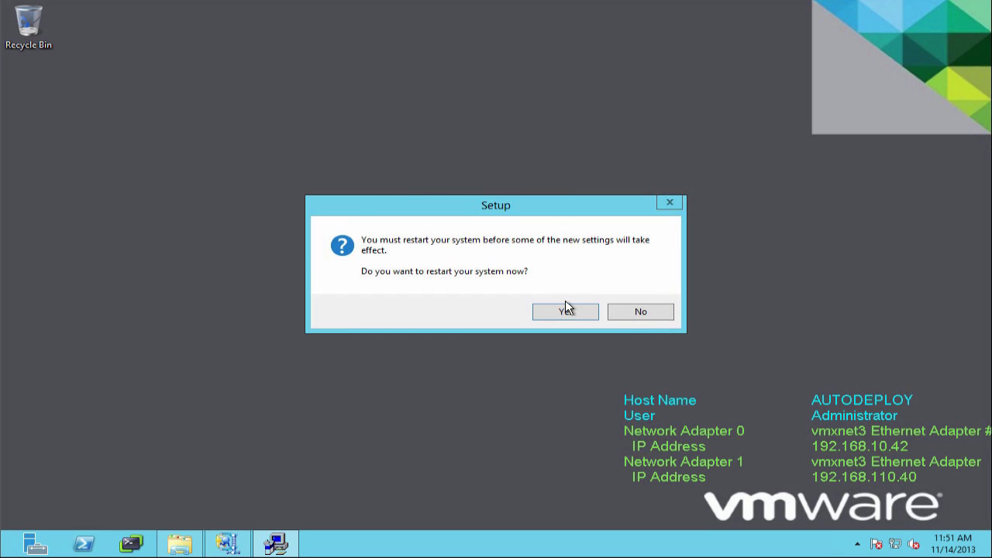
pyautogui.click(565, 311)
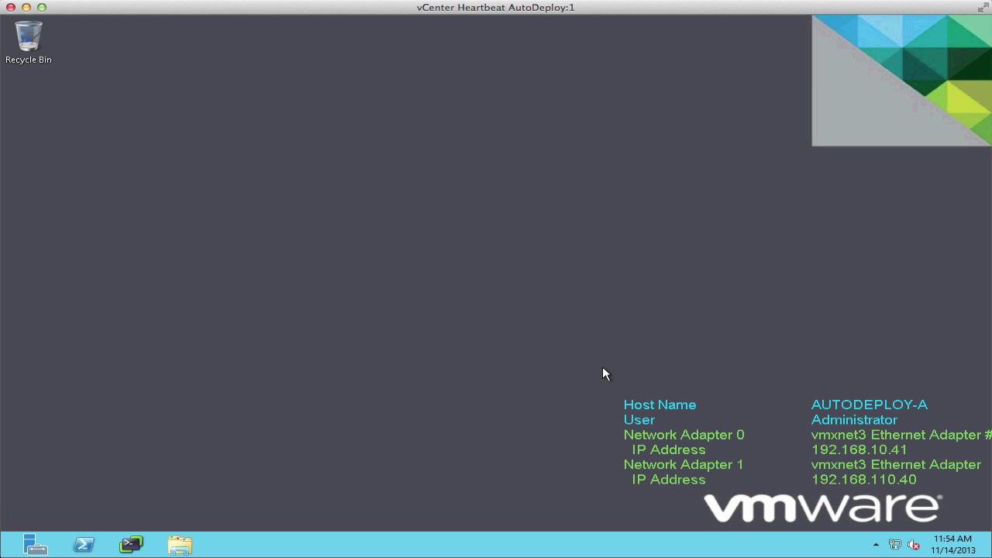
# Connect Manage Server to localhost and check the primary and secondary server details.
pyautogui.press('super')
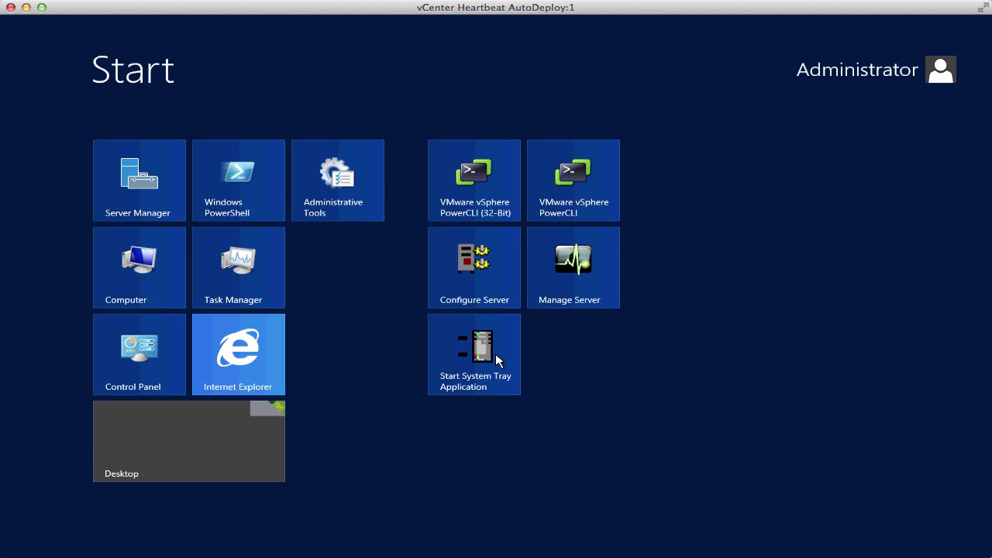
pyautogui.click(562, 264)
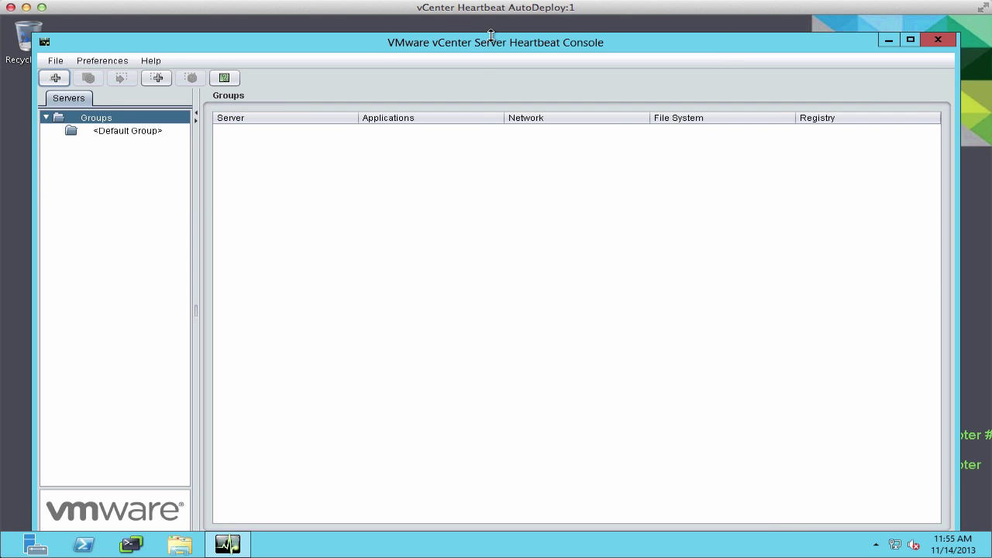
pyautogui.click(18, 55)
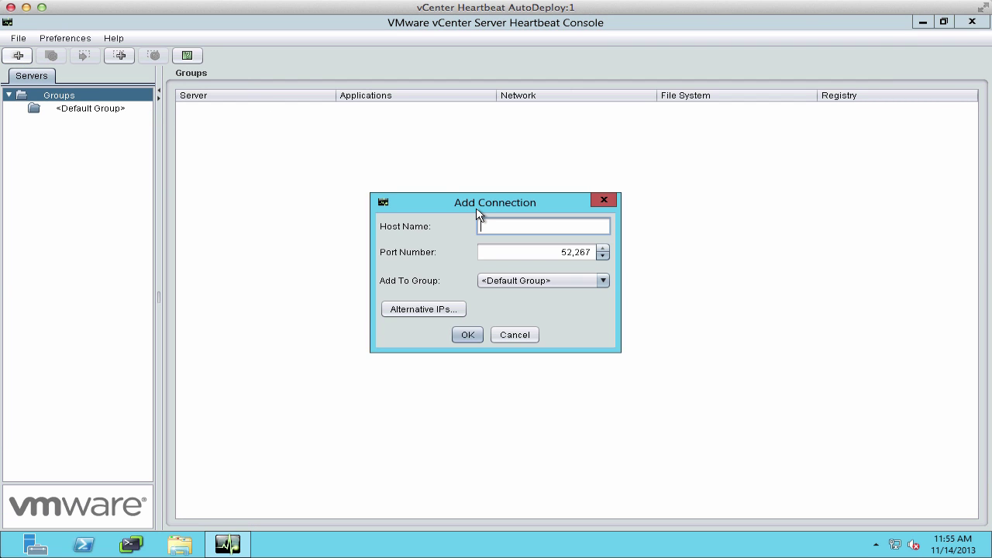
pyautogui.press('Return')
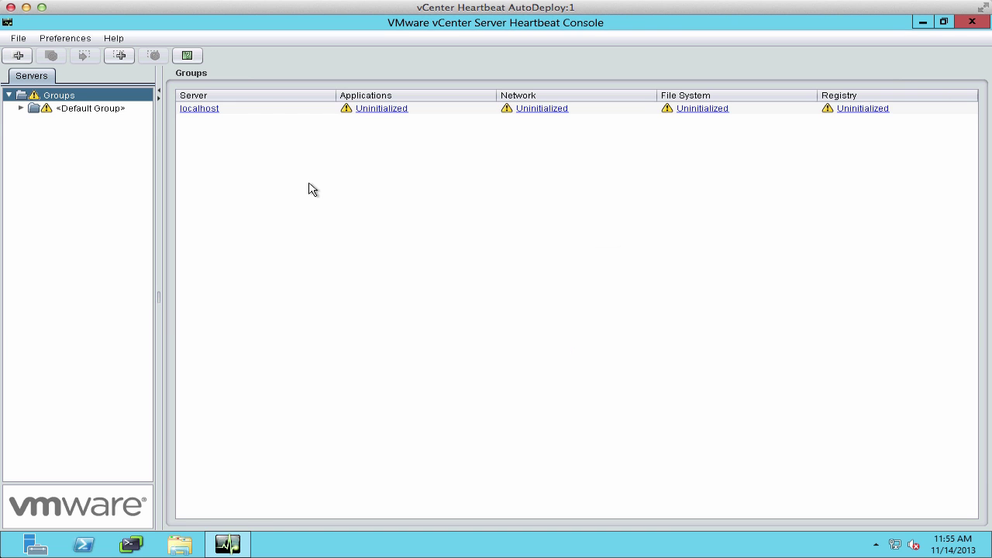
pyautogui.click(190, 109)
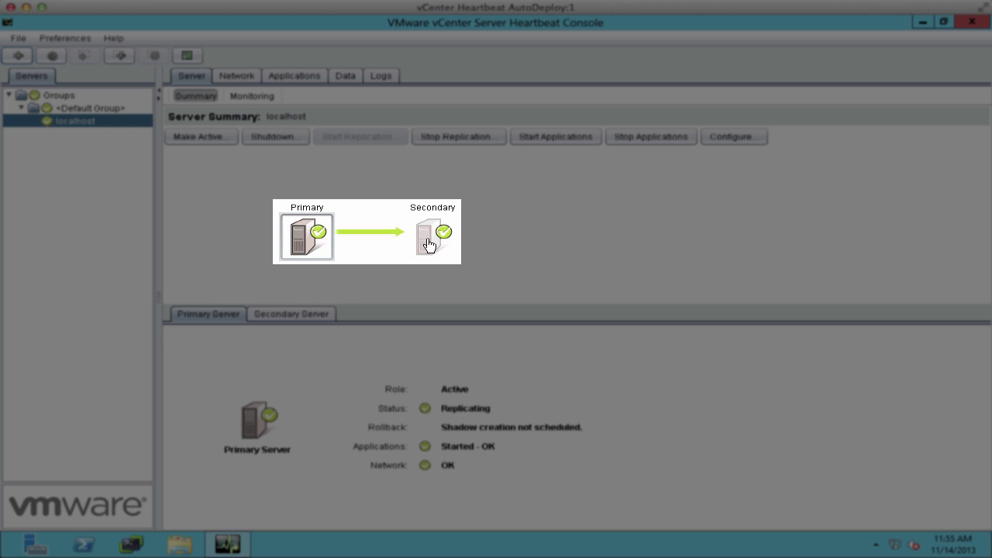
pyautogui.click(430, 244)
pyautogui.click(310, 243)
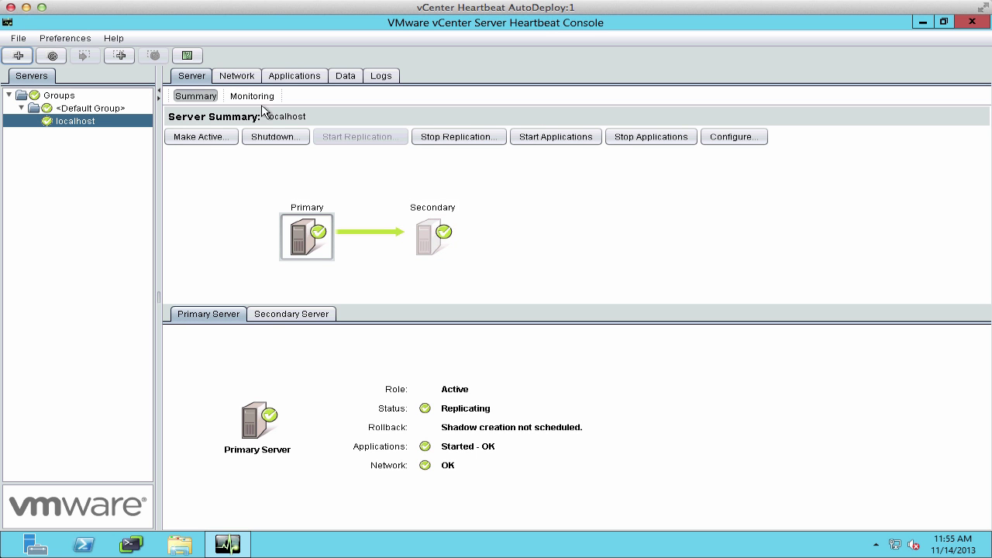
pyautogui.click(291, 75)
# Protect the TFTPSERVER service, keeping the default Running/Stopped targets.
pyautogui.click(243, 99)
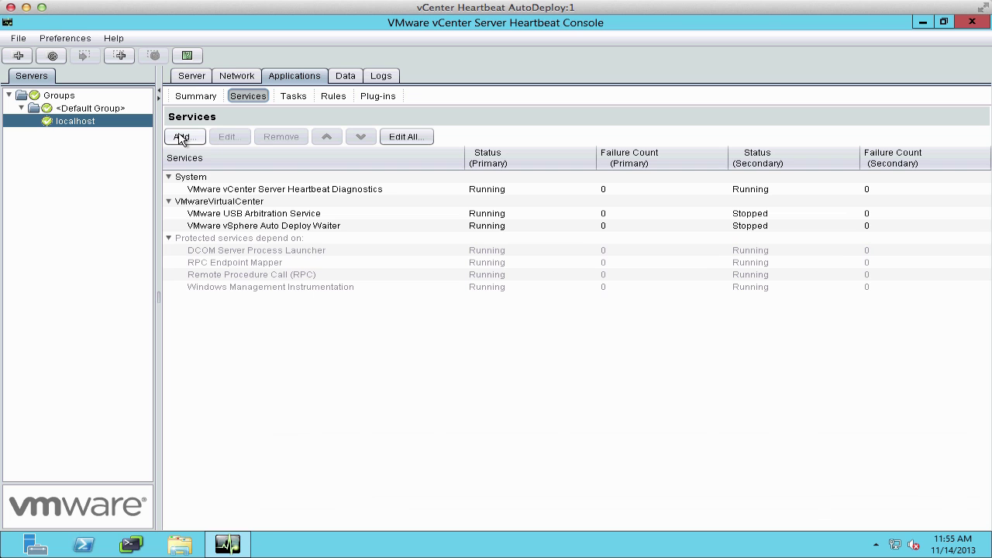
pyautogui.click(182, 137)
pyautogui.click(650, 191)
pyautogui.scroll(-15, 648, 304)
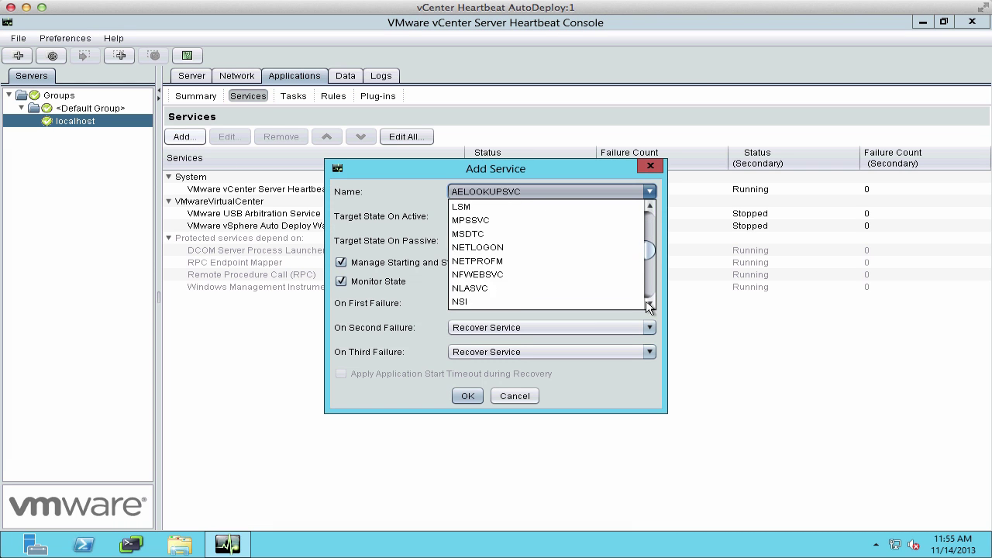
pyautogui.scroll(-5, 648, 304)
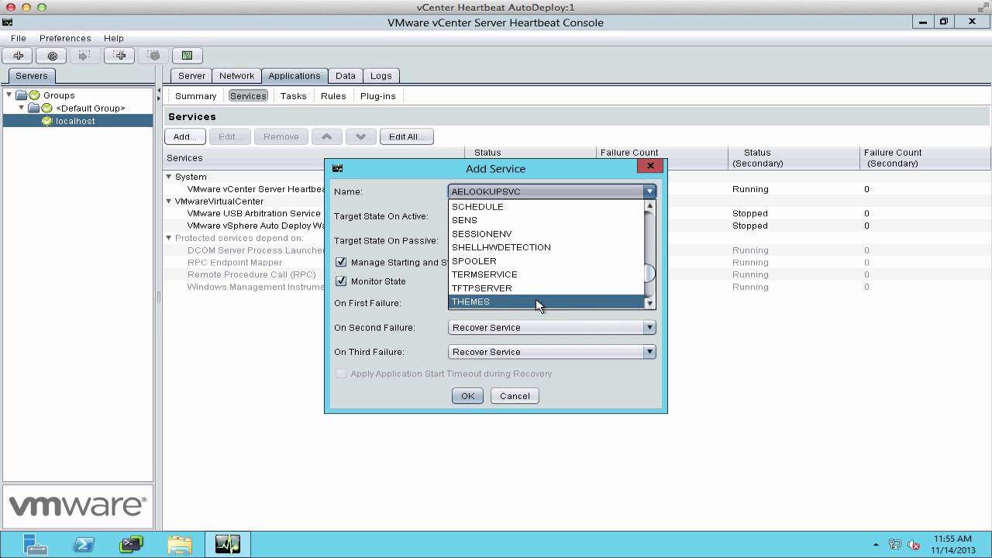
pyautogui.click(507, 286)
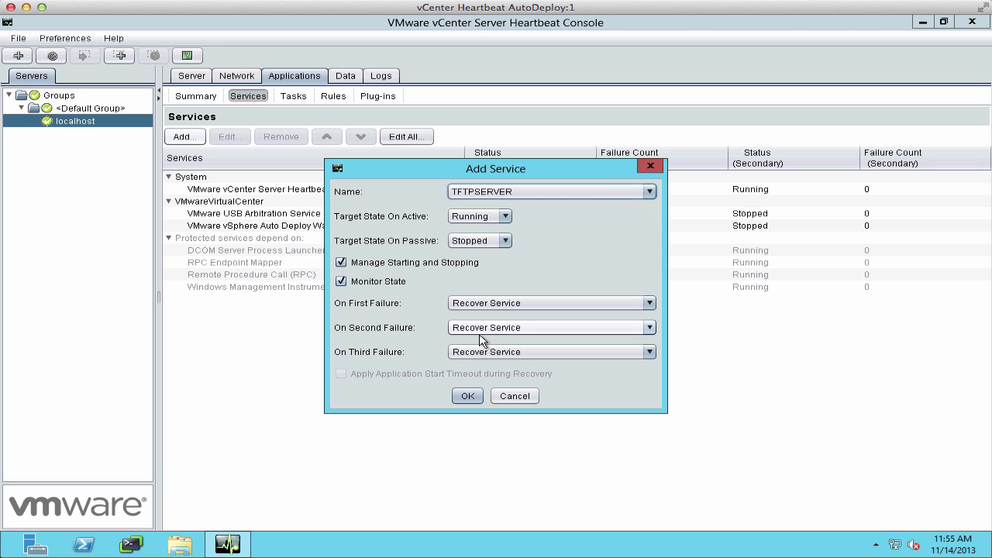
pyautogui.click(468, 397)
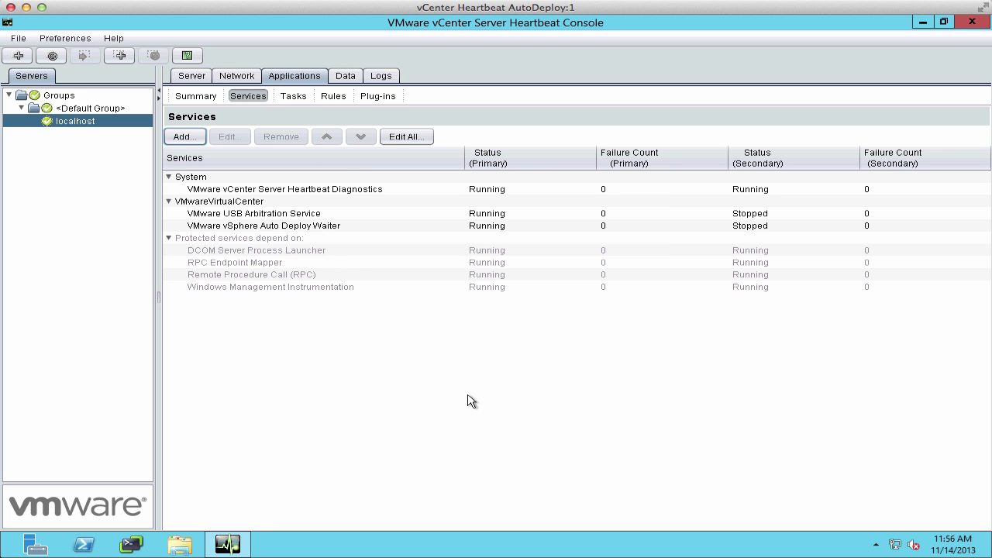
pyautogui.click(496, 214)
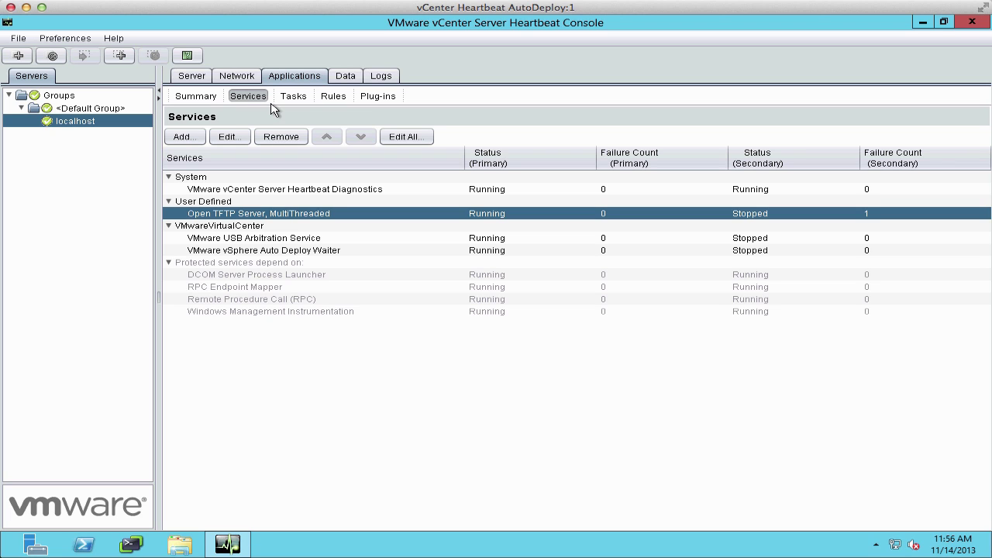
# Add a C:\OPENTFTPSERVER\** inclusion filter by browsing to the OpenTFTPServer folder.
pyautogui.click(345, 76)
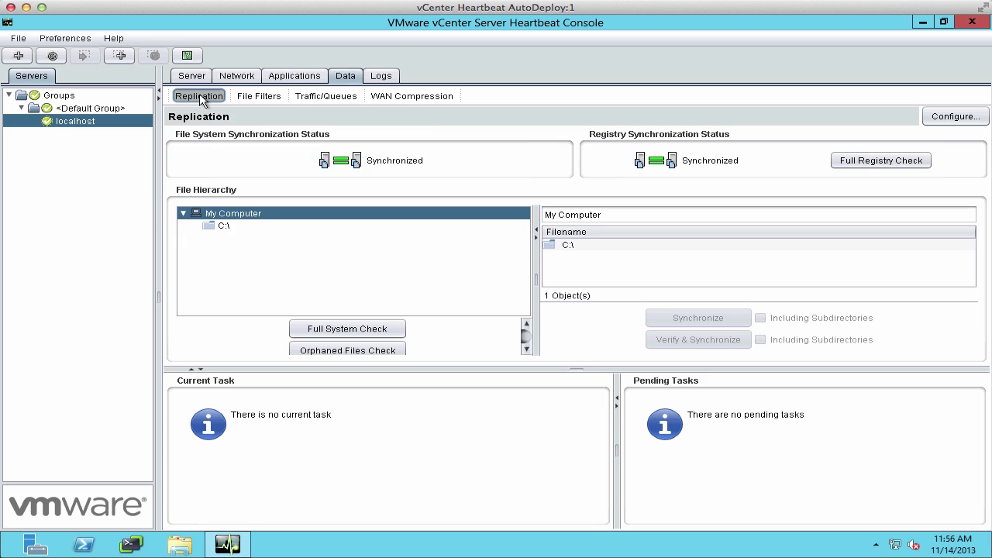
pyautogui.click(268, 99)
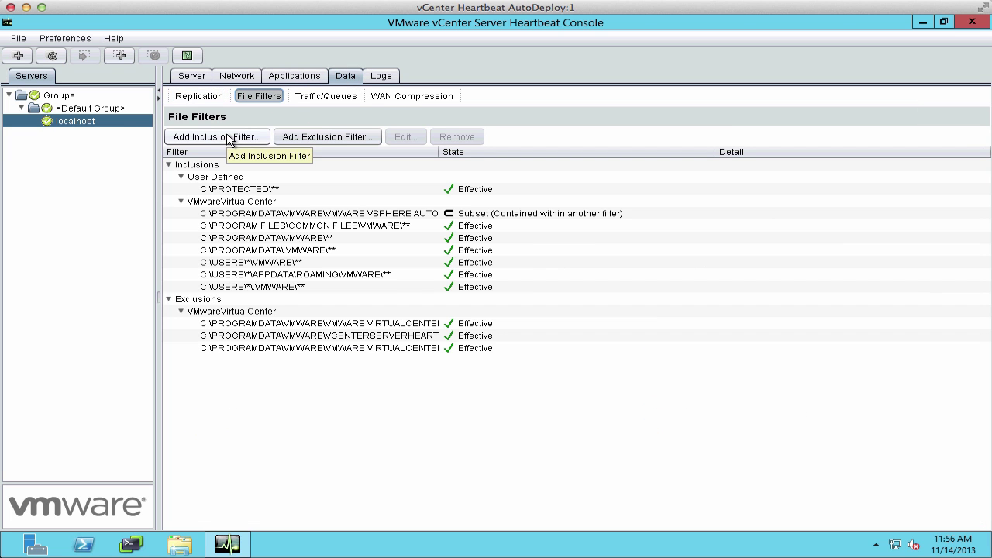
pyautogui.click(221, 137)
pyautogui.click(602, 284)
pyautogui.click(285, 180)
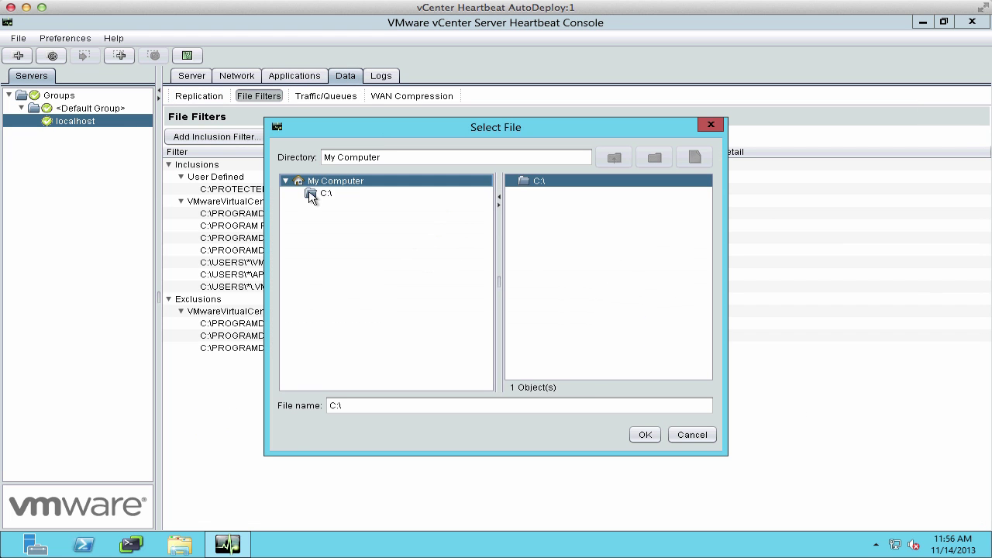
pyautogui.click(310, 195)
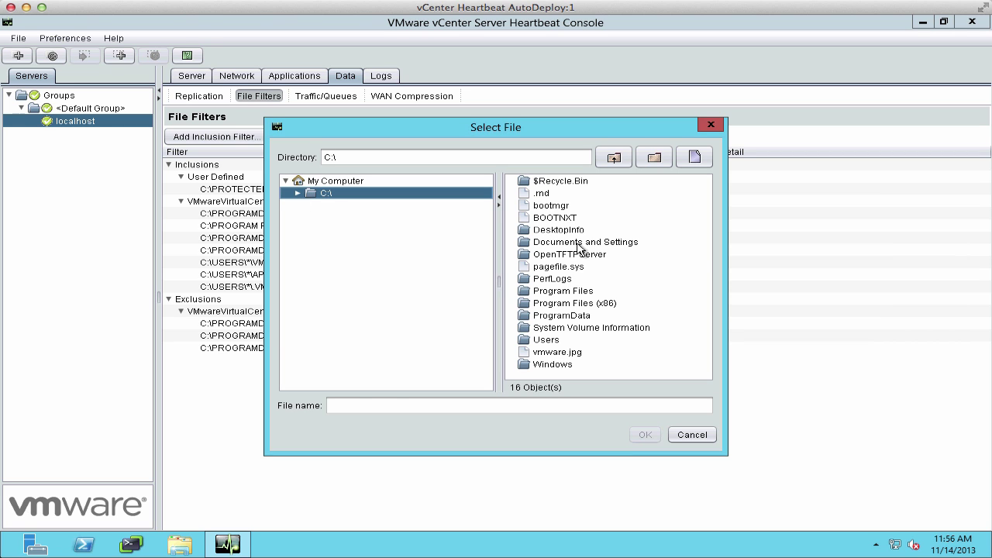
pyautogui.click(580, 255)
pyautogui.click(644, 435)
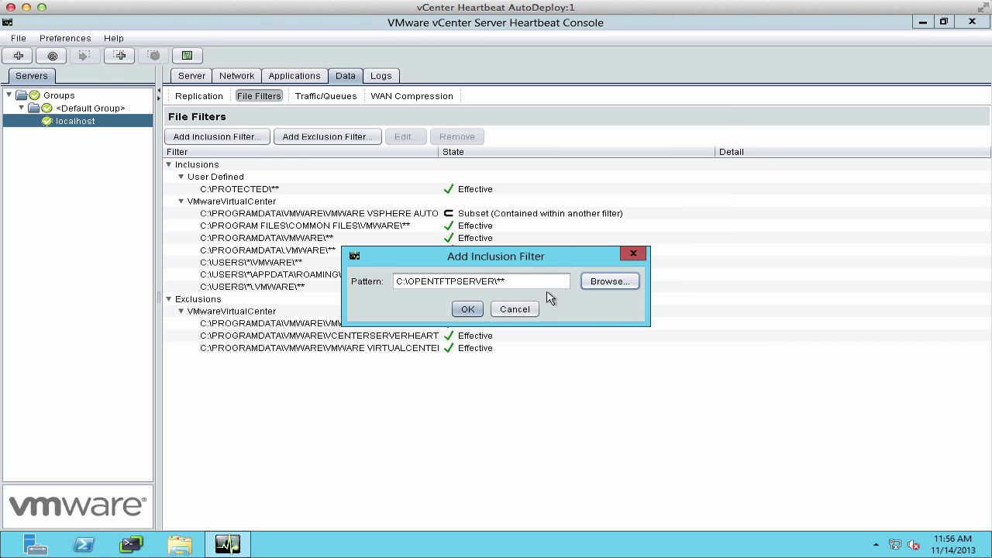
pyautogui.click(467, 310)
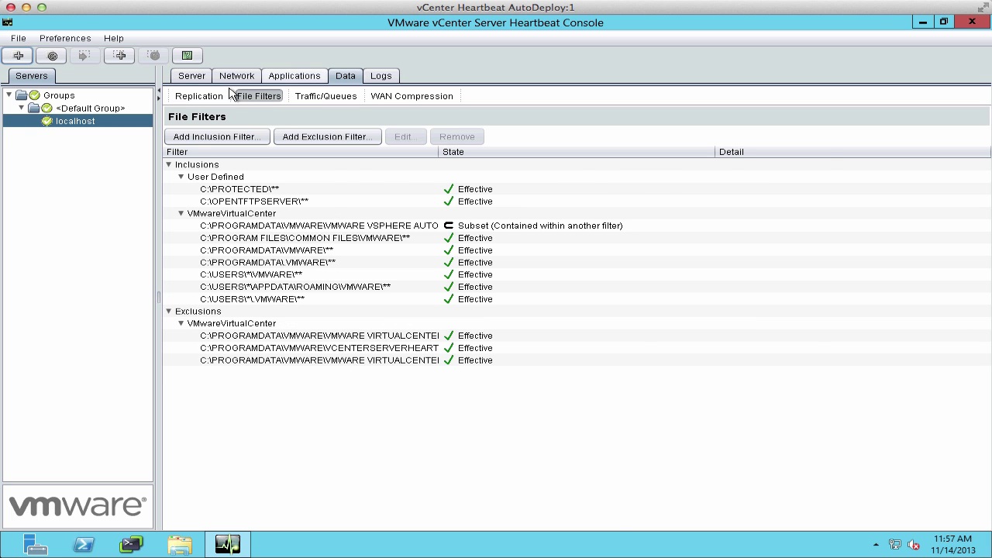
# Run a Full System Check from the replication status view.
pyautogui.click(198, 97)
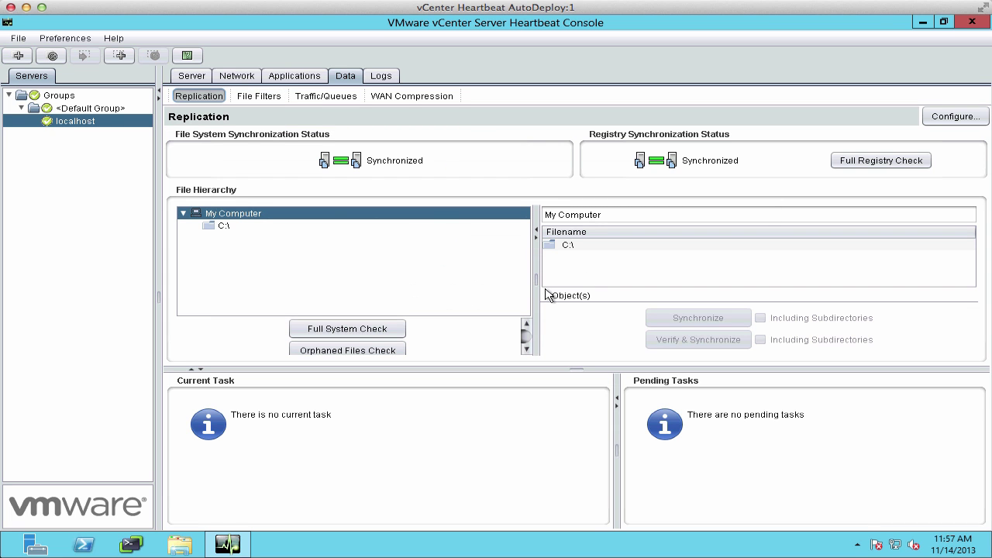
pyautogui.click(367, 330)
pyautogui.click(317, 432)
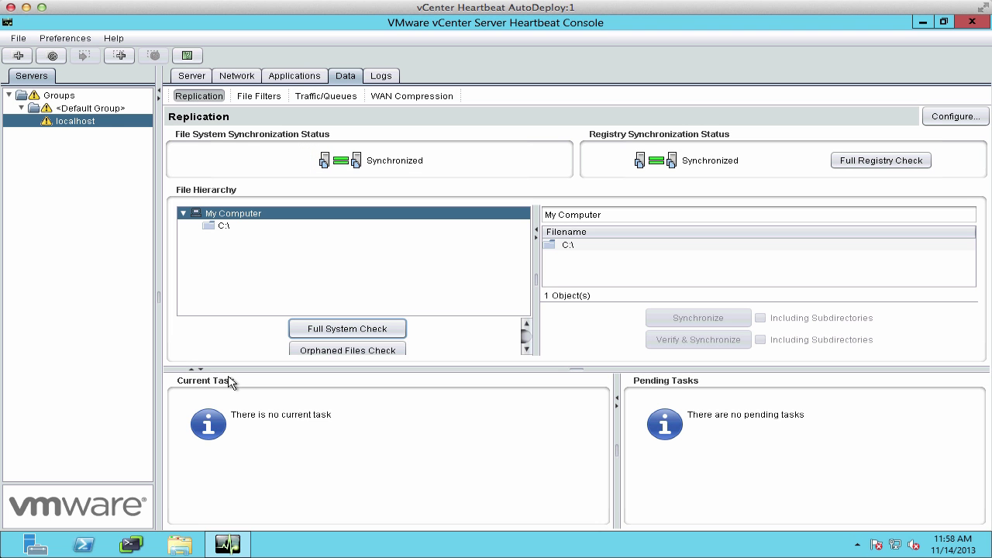
# Switch over by making the secondary server active and confirming.
pyautogui.click(201, 76)
pyautogui.click(428, 244)
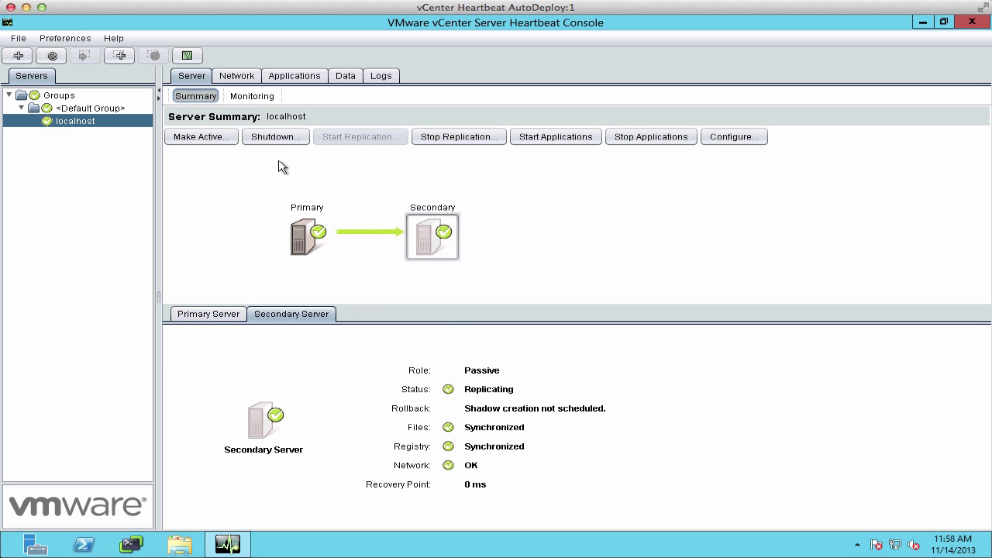
pyautogui.click(222, 140)
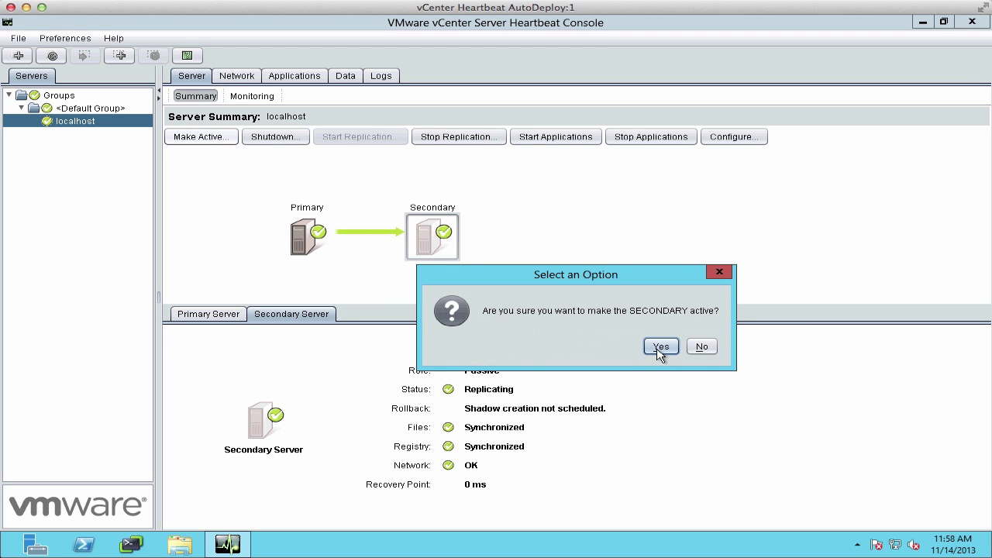
pyautogui.click(660, 348)
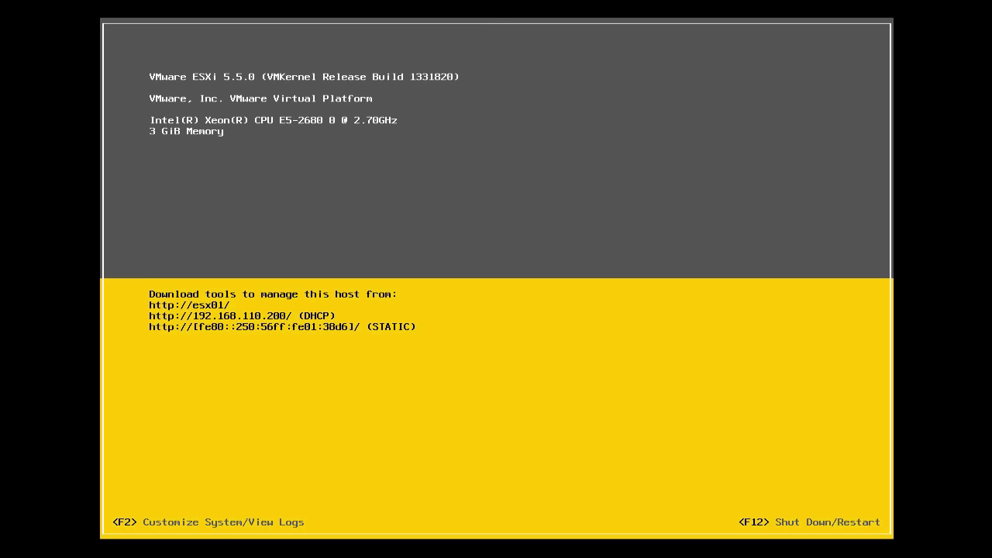
# Log in to the ESXi console as root with the root password and restart the host.
pyautogui.press('F12')
pyautogui.write('VMware1!')
pyautogui.press('Return')
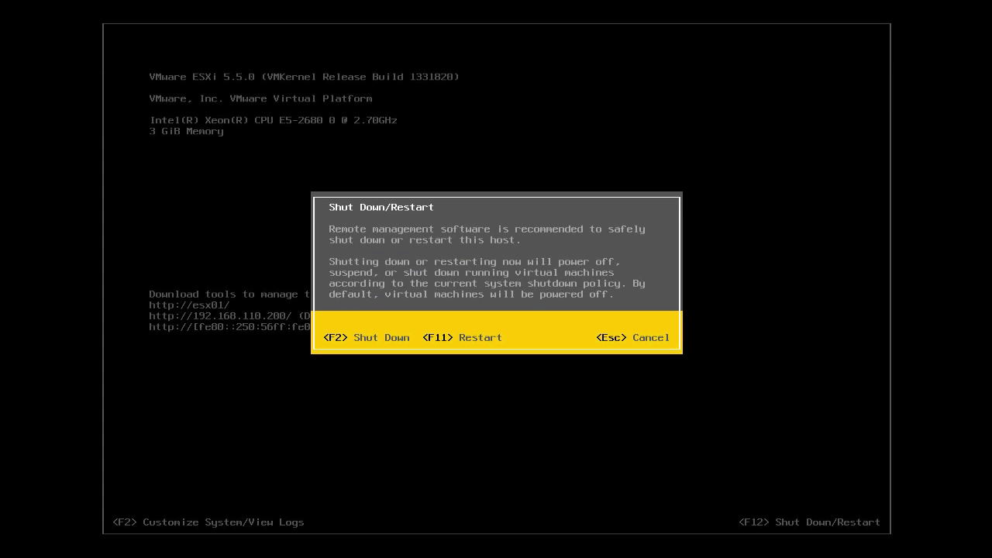
pyautogui.press('F11')
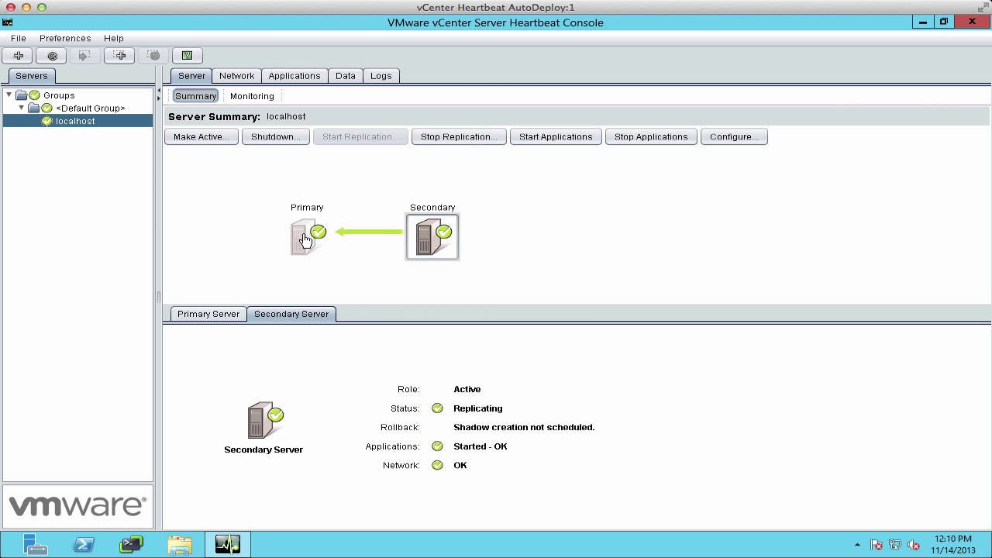
# Switch the primary server back to active, then confirm the passive secondary is fully synchronized.
pyautogui.click(308, 239)
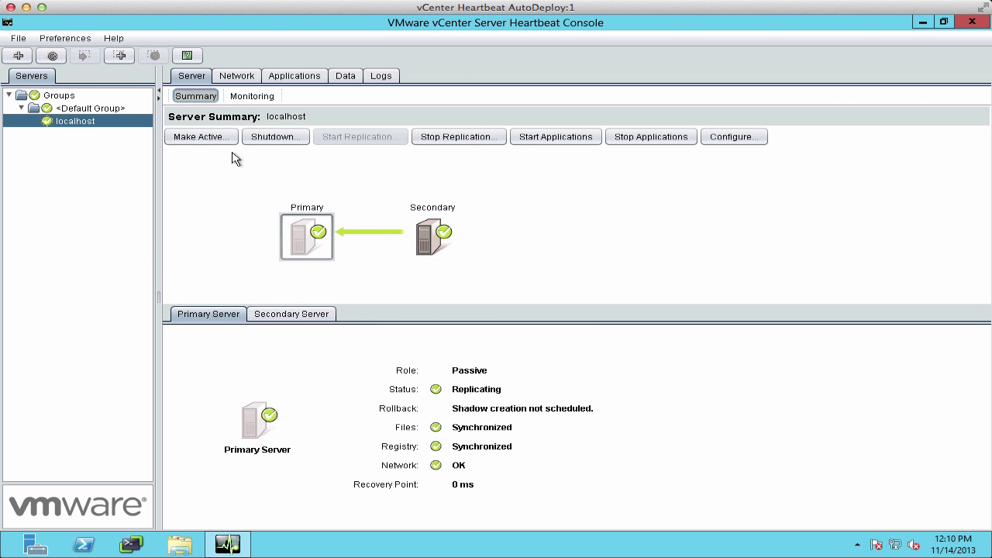
pyautogui.click(200, 138)
pyautogui.click(653, 349)
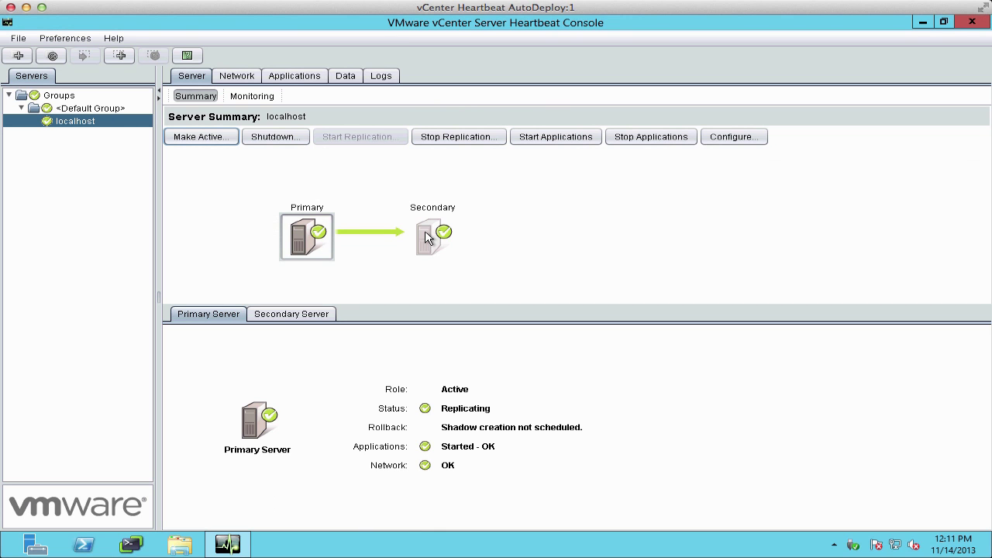
pyautogui.click(428, 237)
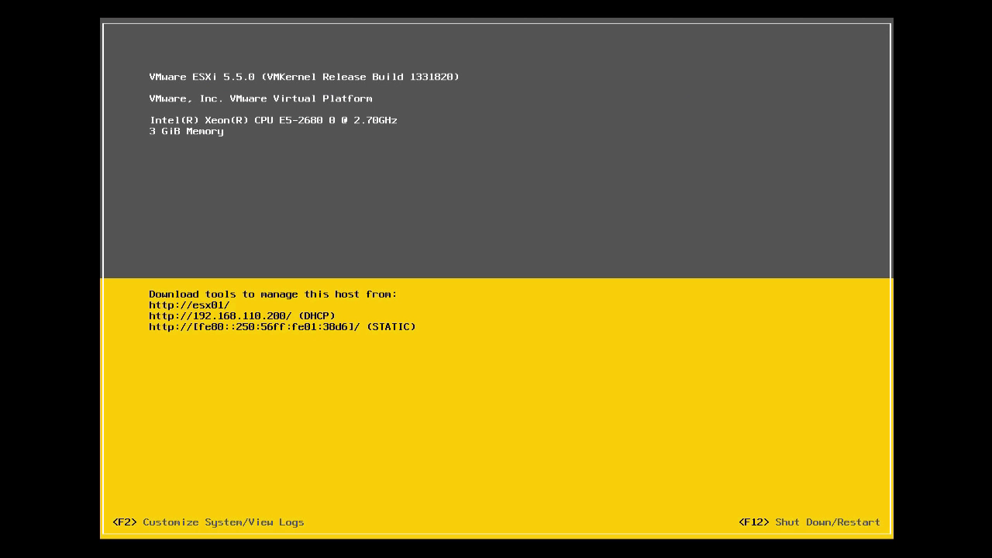
# Log in to the ESXi host console as root with the account password and restart the host.
pyautogui.press('F2')
pyautogui.press('Down')
pyautogui.write('VMware1')
pyautogui.press('Return')
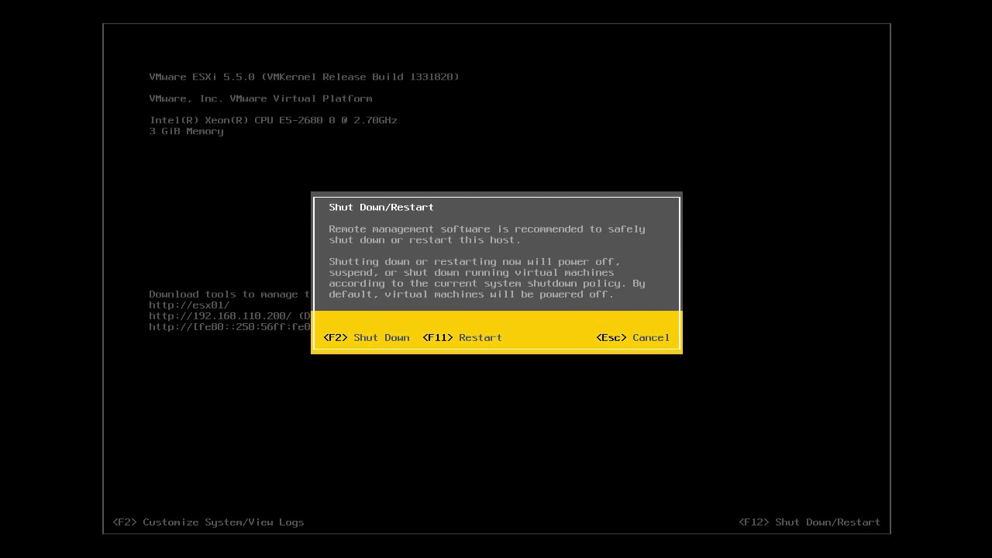
pyautogui.press('F11')
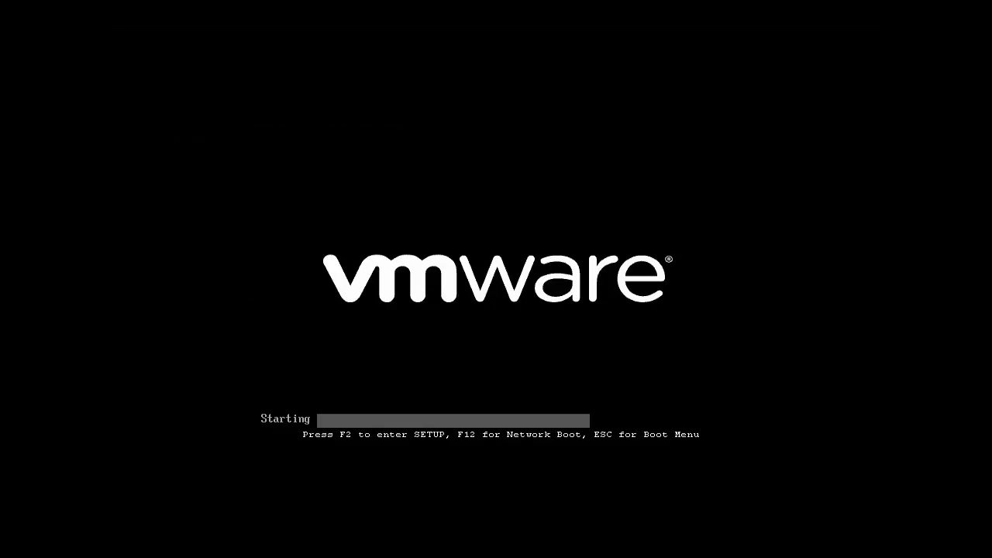